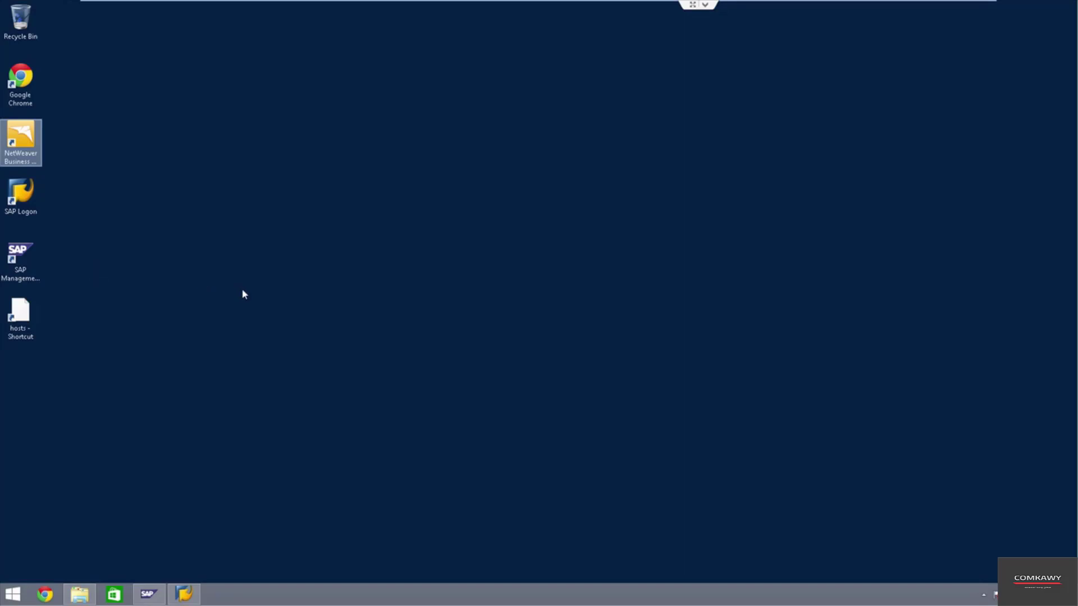
Step: Restore File Explorer, glance into the EH7 folder, then open C:\Media on SAPMain (C:)
{"action": "left_click", "coordinate": [86, 595]}
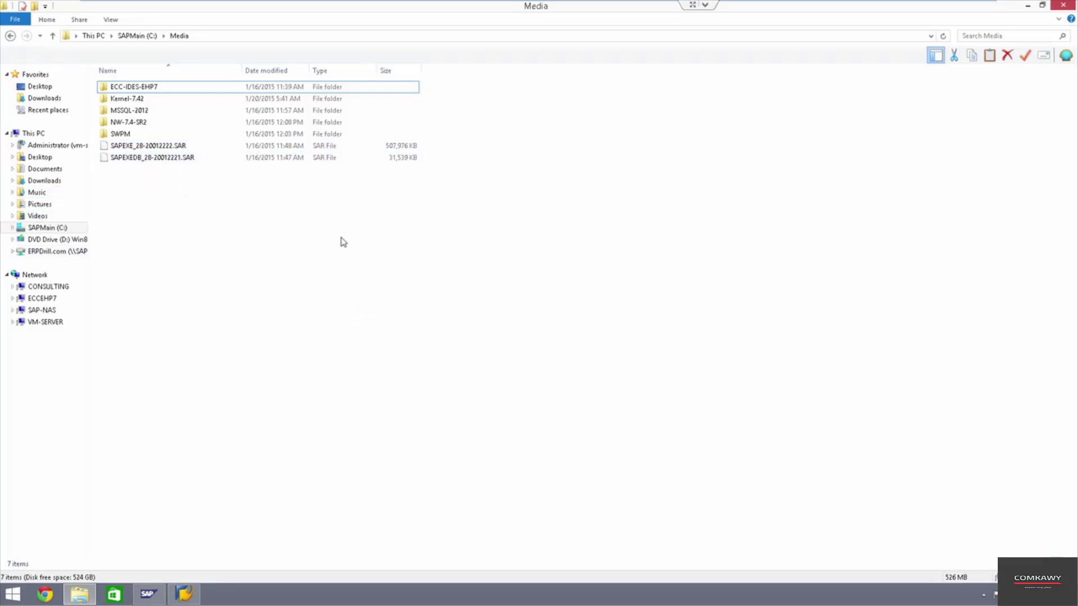
{"action": "left_click", "coordinate": [72, 228]}
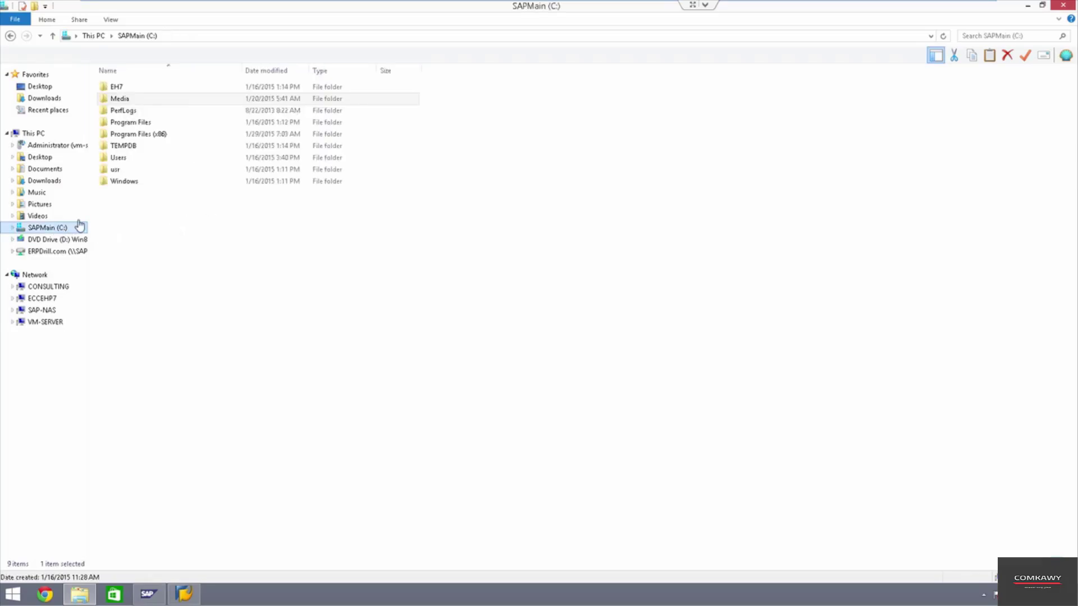
{"action": "left_click", "coordinate": [124, 99]}
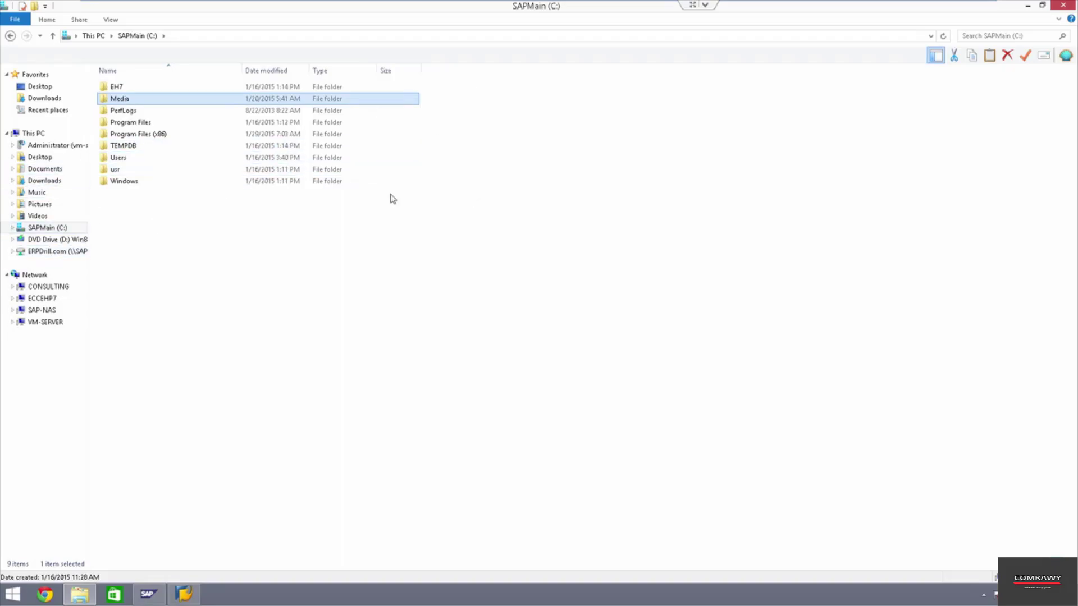
{"action": "double_click", "coordinate": [127, 86]}
{"action": "left_click", "coordinate": [137, 35]}
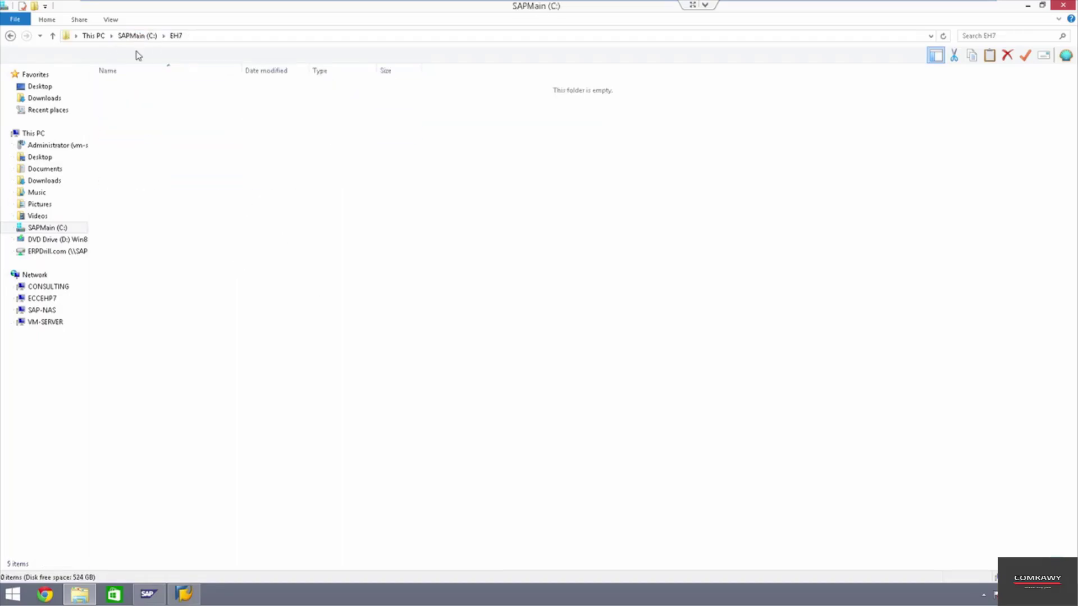
{"action": "double_click", "coordinate": [131, 99]}
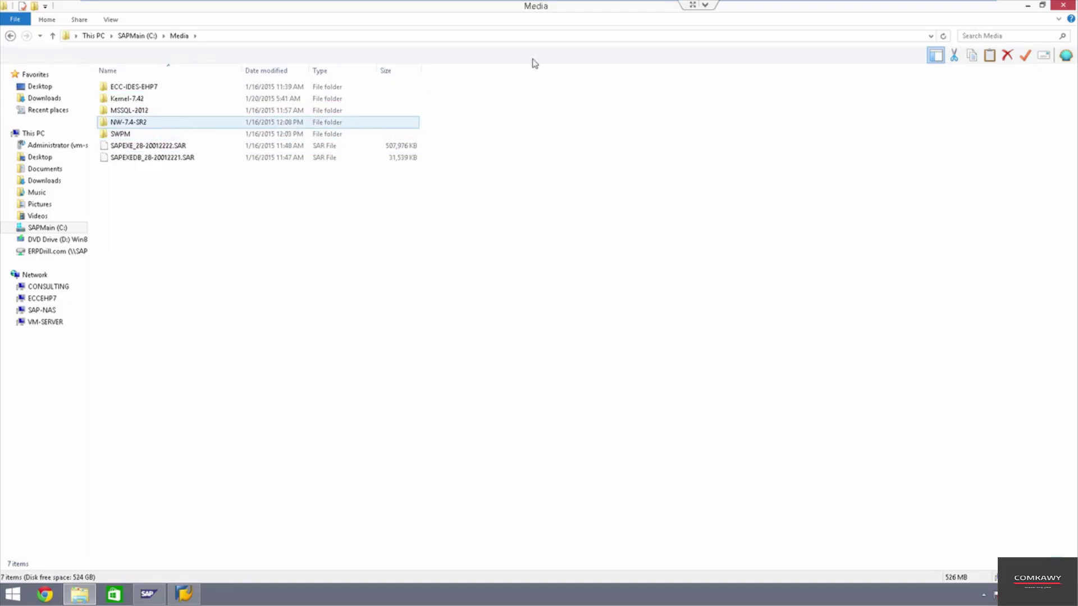
Step: Search the Media folder for sapcar*.exe using the search history
{"action": "left_click", "coordinate": [983, 36]}
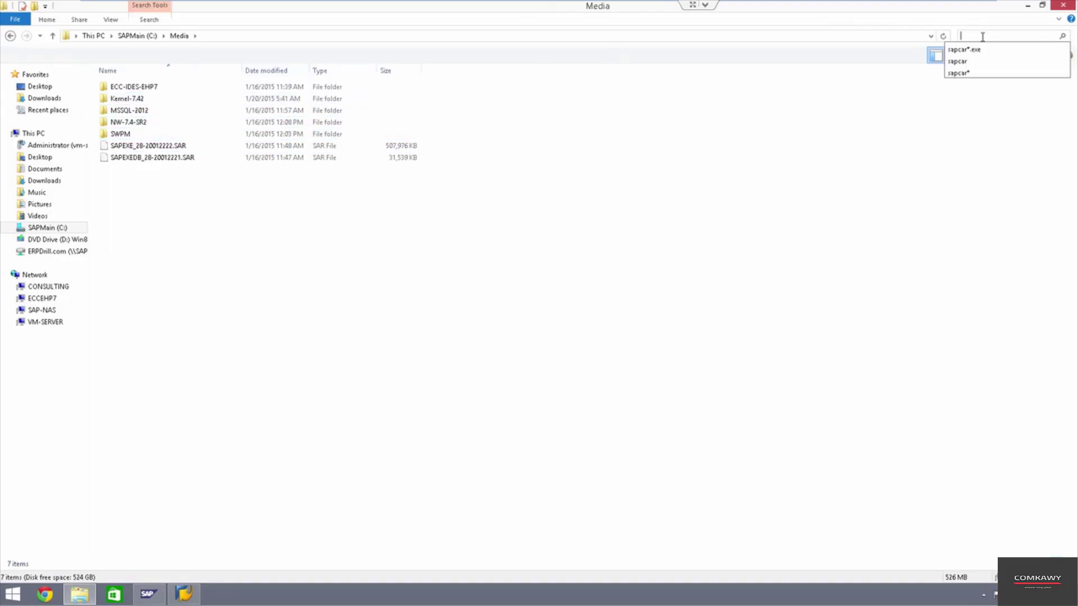
{"action": "left_click", "coordinate": [976, 49]}
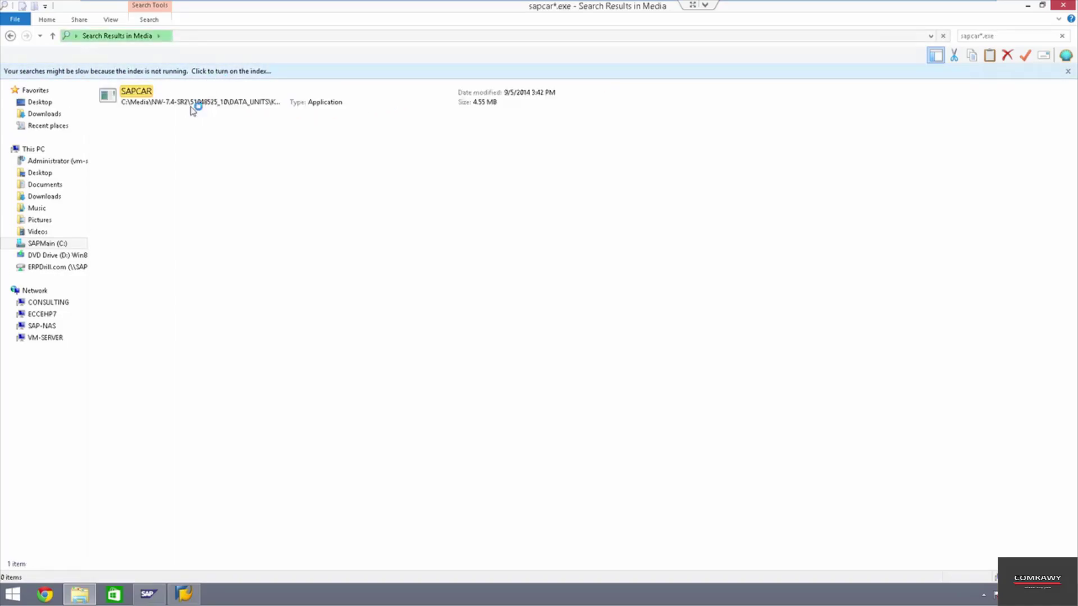
{"action": "left_click", "coordinate": [145, 94]}
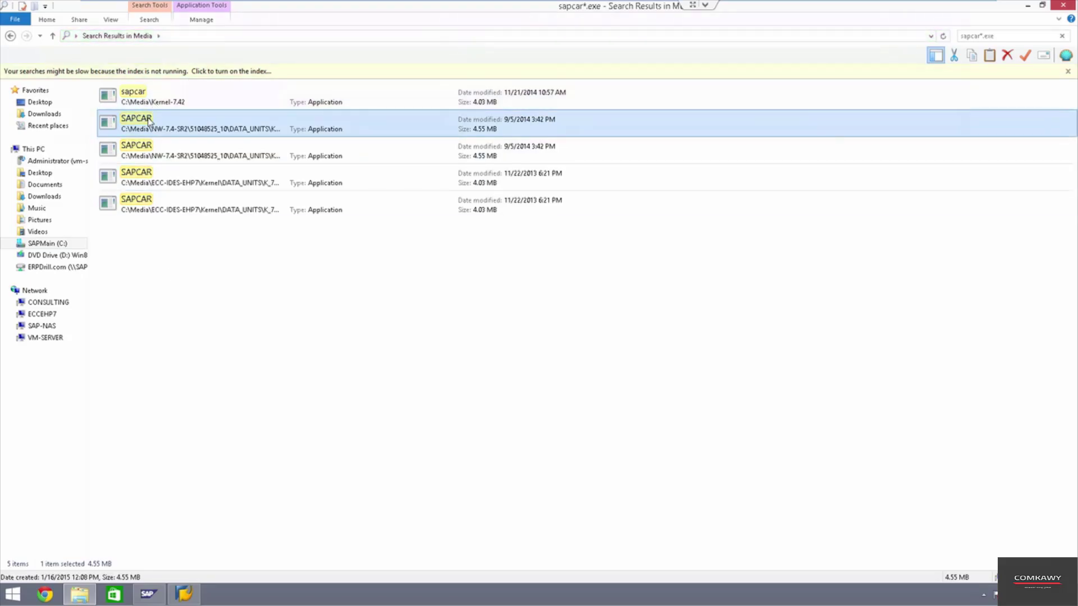
Step: Browse into C:\Windows\System32, then go back toward the sapcar*.exe search results
{"action": "left_click", "coordinate": [55, 266]}
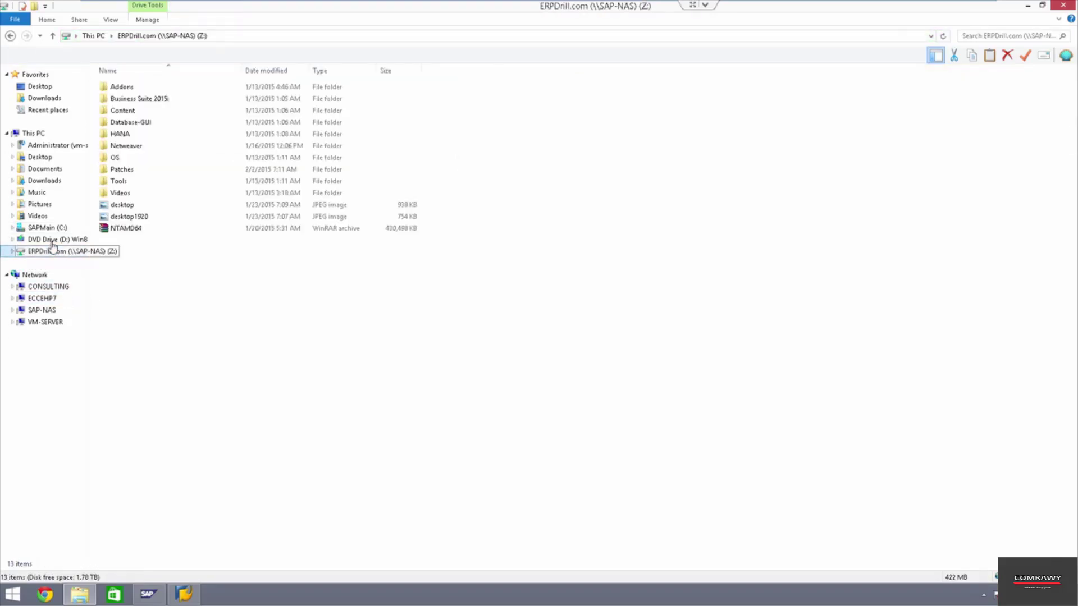
{"action": "left_click", "coordinate": [48, 228]}
{"action": "double_click", "coordinate": [132, 181]}
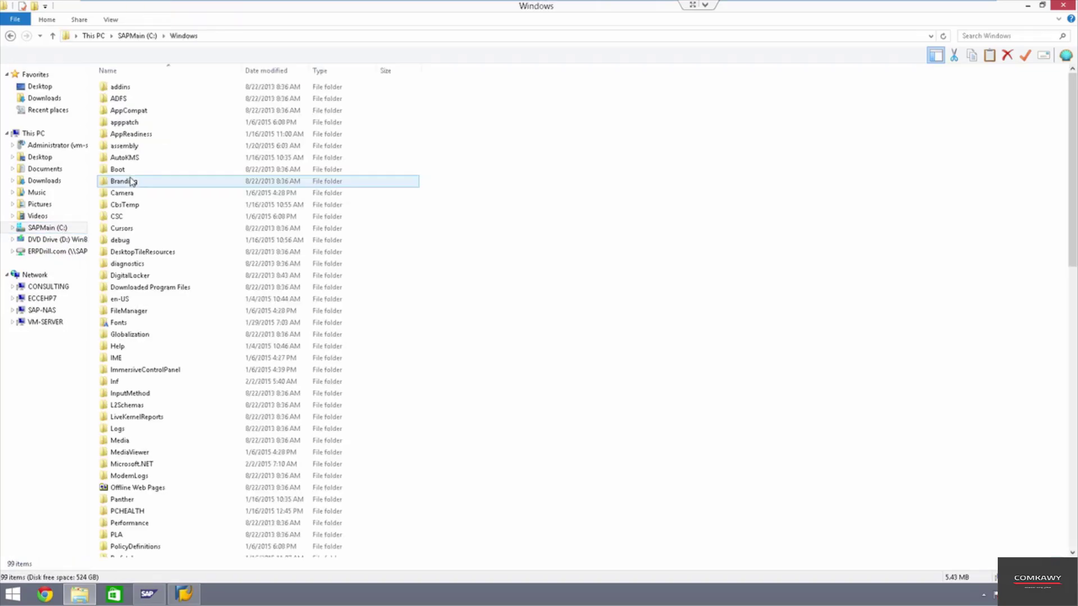
{"action": "scroll", "coordinate": [168, 291], "scroll_direction": "down", "scroll_amount": 19}
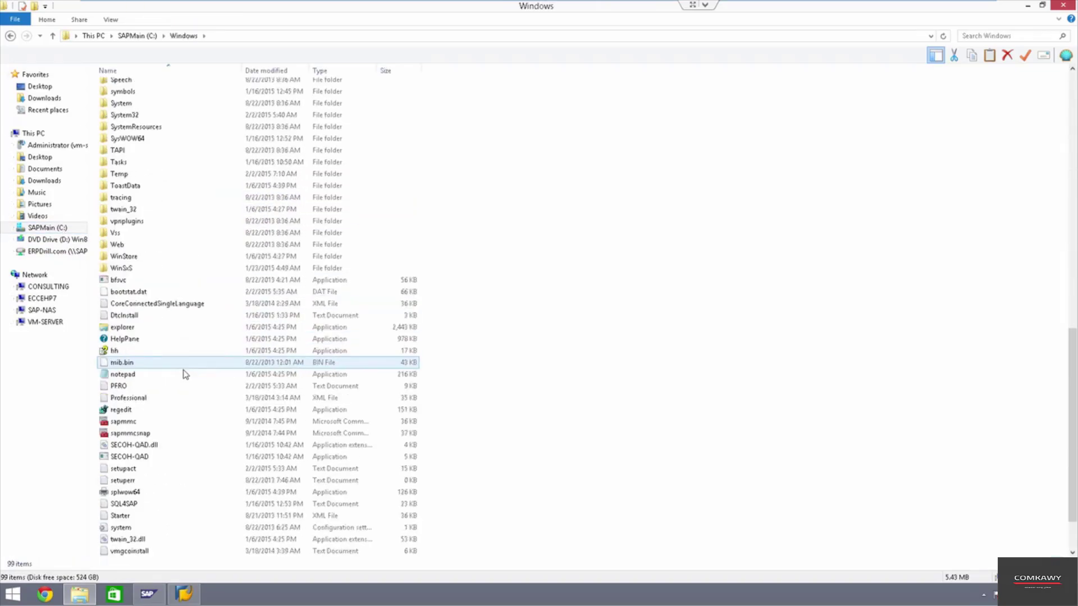
{"action": "scroll", "coordinate": [148, 231], "scroll_direction": "up", "scroll_amount": 2}
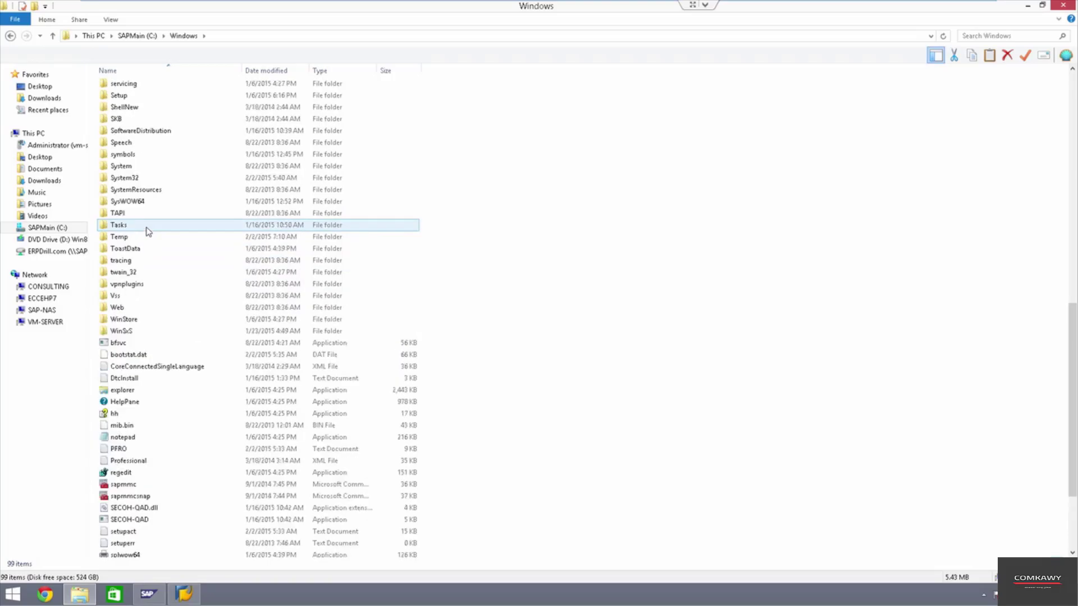
{"action": "double_click", "coordinate": [125, 178]}
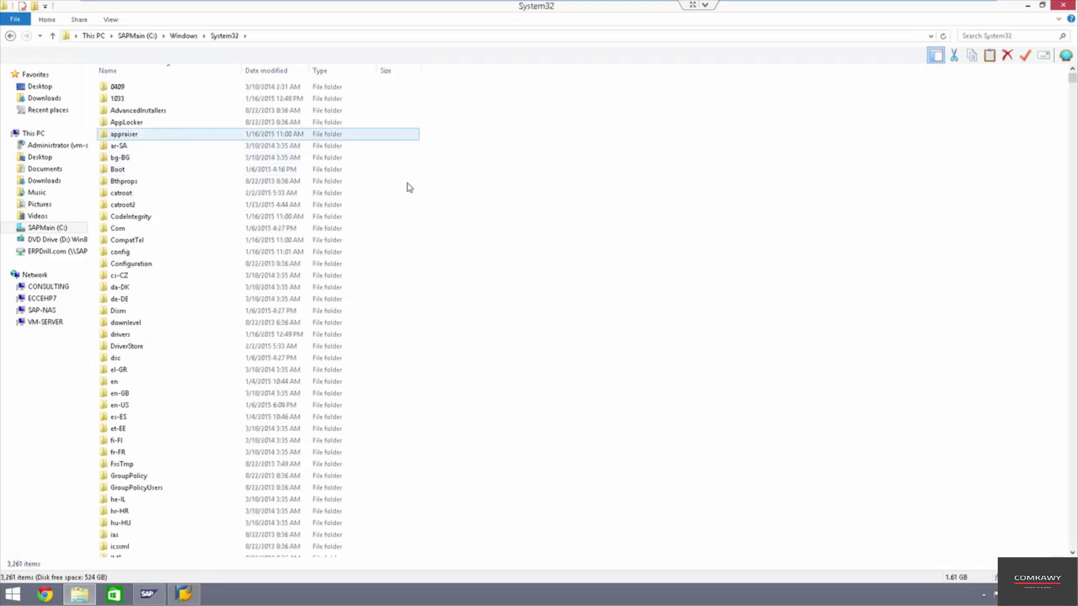
{"action": "right_click", "coordinate": [542, 215]}
{"action": "left_click", "coordinate": [439, 188]}
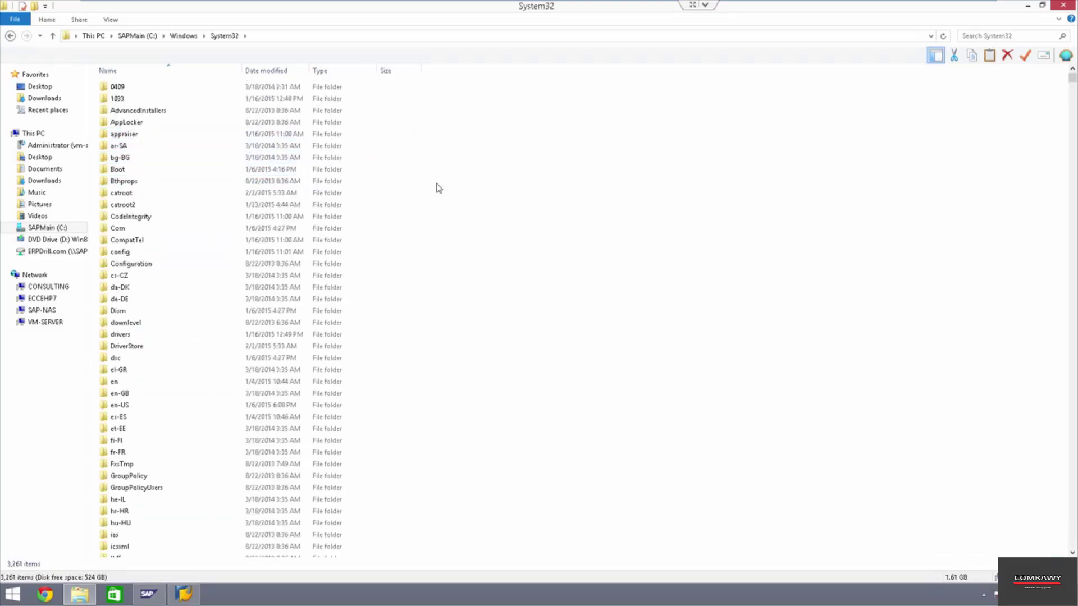
{"action": "double_click", "coordinate": [14, 36]}
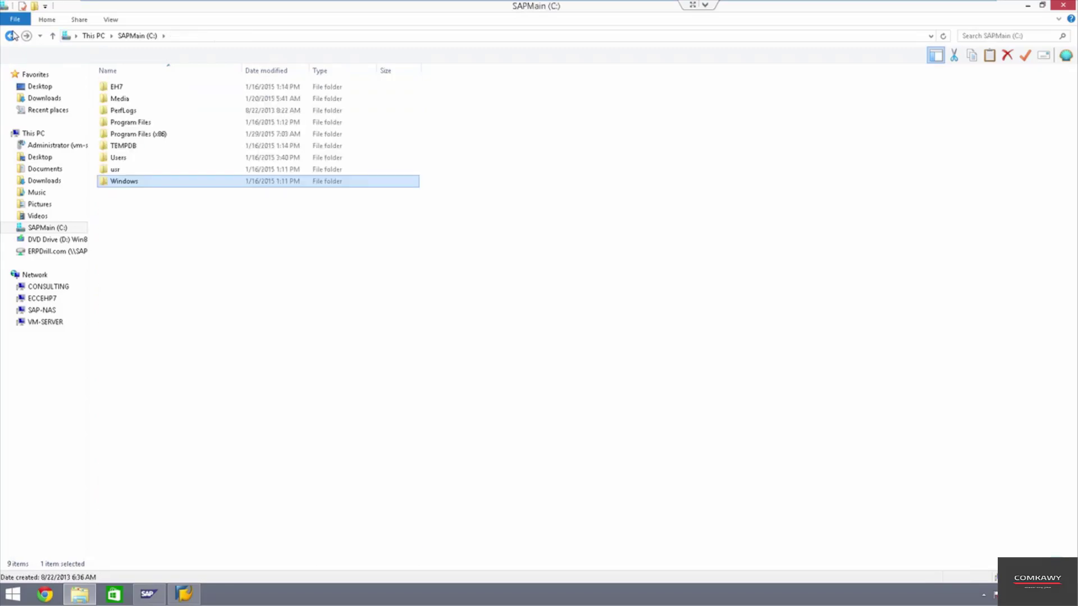
{"action": "left_click", "coordinate": [14, 37]}
Step: Copy the Kernel-7.42 sapcar executable from the sapcar*.exe search results
{"action": "left_click", "coordinate": [14, 36]}
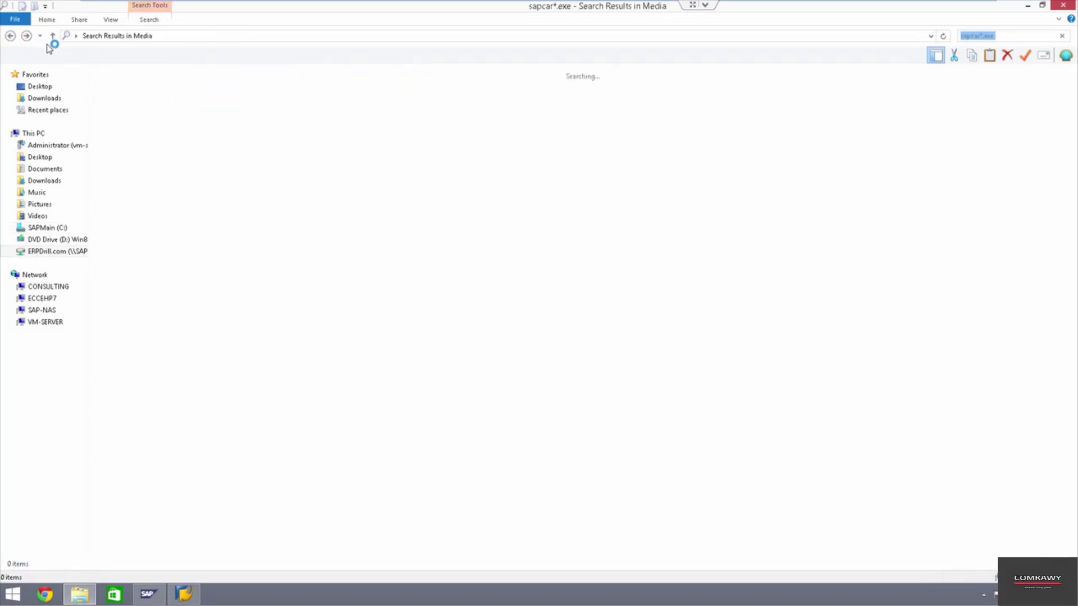
{"action": "left_click", "coordinate": [159, 100]}
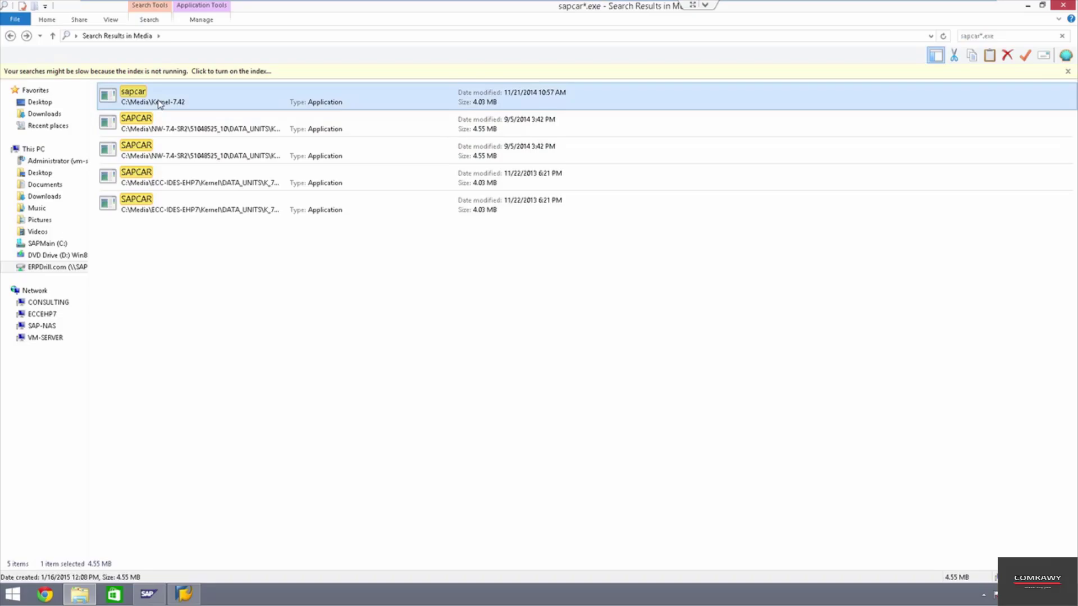
{"action": "right_click", "coordinate": [159, 98]}
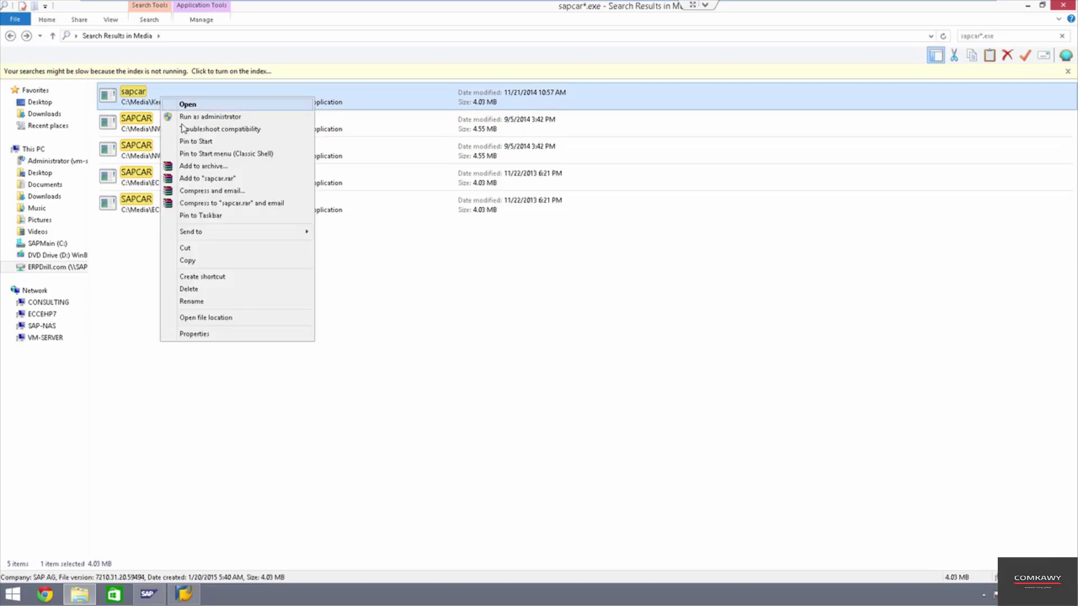
{"action": "left_click", "coordinate": [188, 260]}
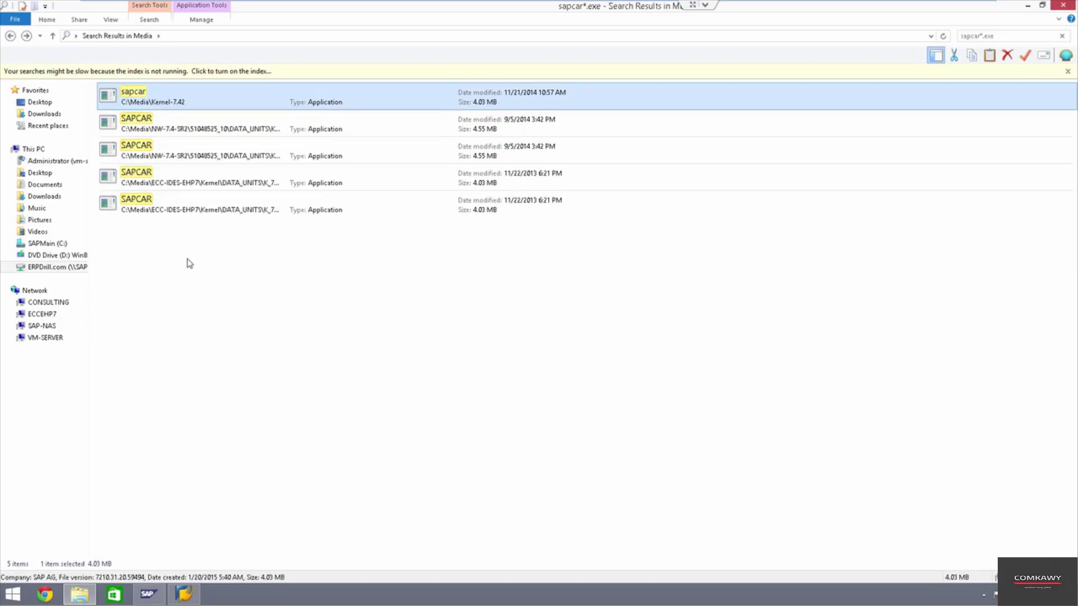
Step: Paste sapcar into C:\Windows\System32, replacing the existing sapcar.exe
{"action": "left_click", "coordinate": [48, 243]}
{"action": "double_click", "coordinate": [120, 180]}
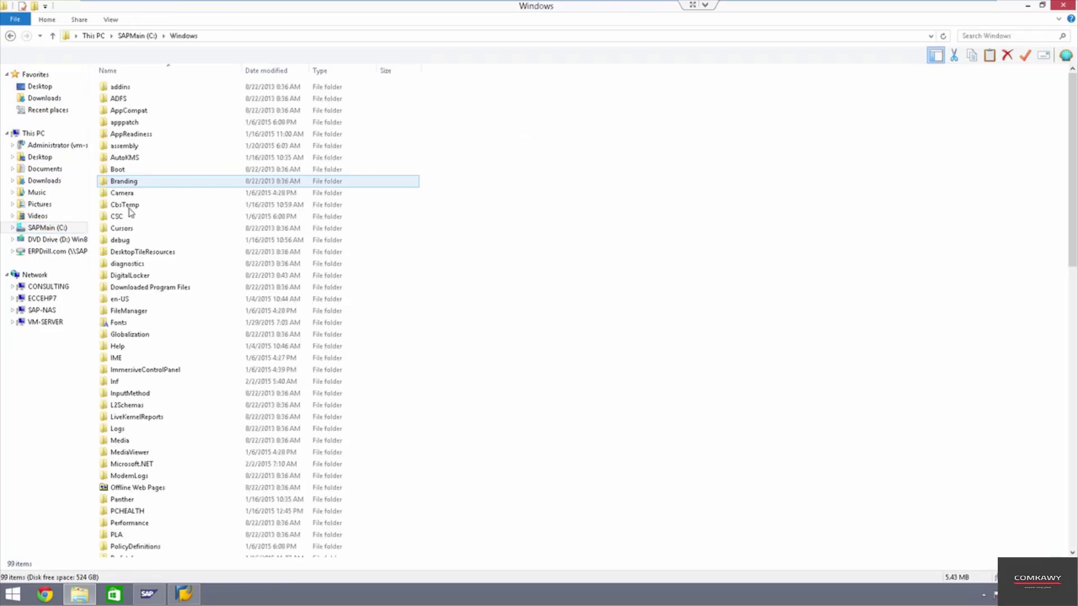
{"action": "scroll", "coordinate": [174, 410], "scroll_direction": "down", "scroll_amount": 5}
{"action": "scroll", "coordinate": [166, 422], "scroll_direction": "down", "scroll_amount": 4}
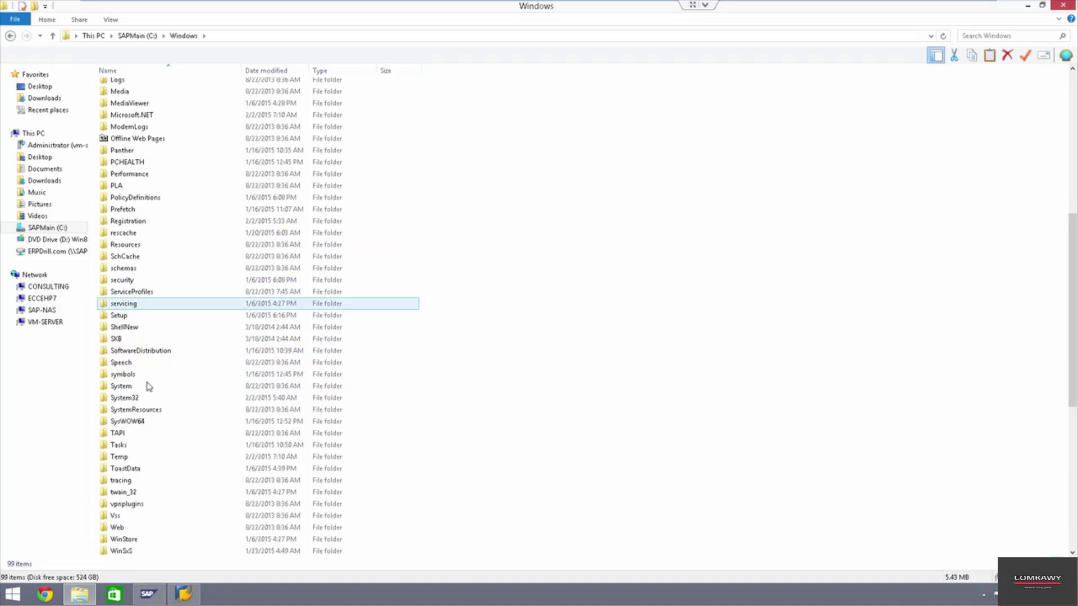
{"action": "scroll", "coordinate": [131, 421], "scroll_direction": "down", "scroll_amount": 2}
{"action": "double_click", "coordinate": [131, 328]}
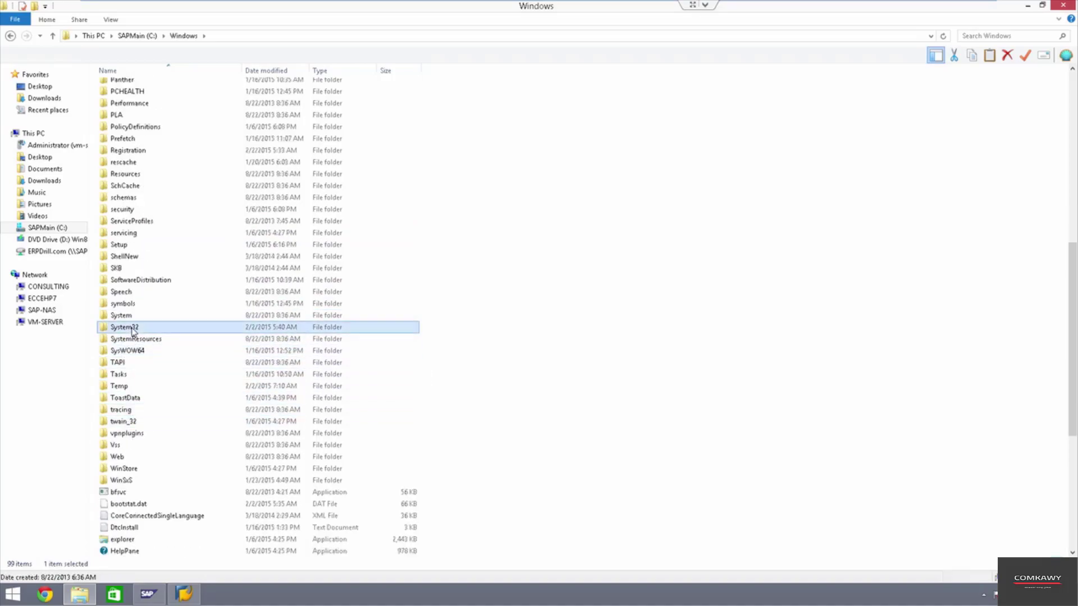
{"action": "right_click", "coordinate": [425, 243]}
{"action": "left_click", "coordinate": [456, 304]}
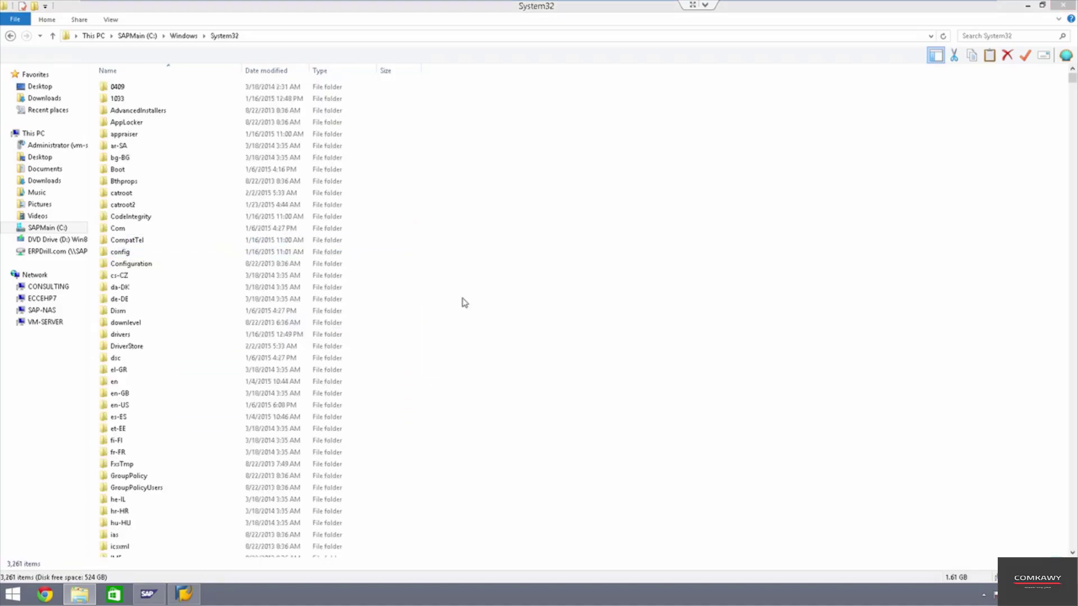
{"action": "left_click", "coordinate": [244, 212]}
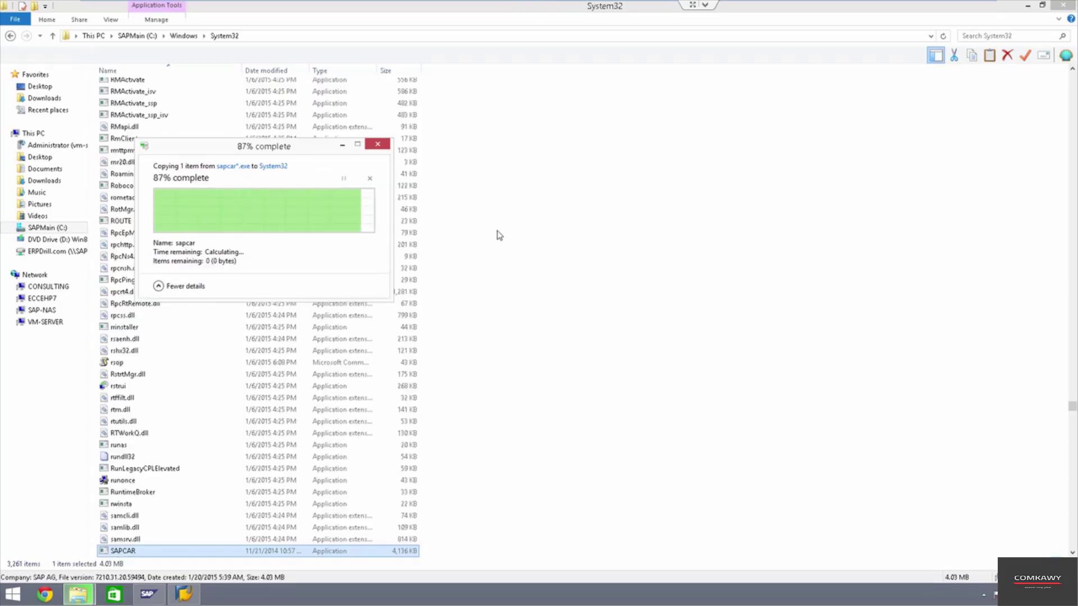
Step: Run sapcar in the administrator Command Prompt to show its usage, then minimize Explorer
{"action": "left_click", "coordinate": [13, 594]}
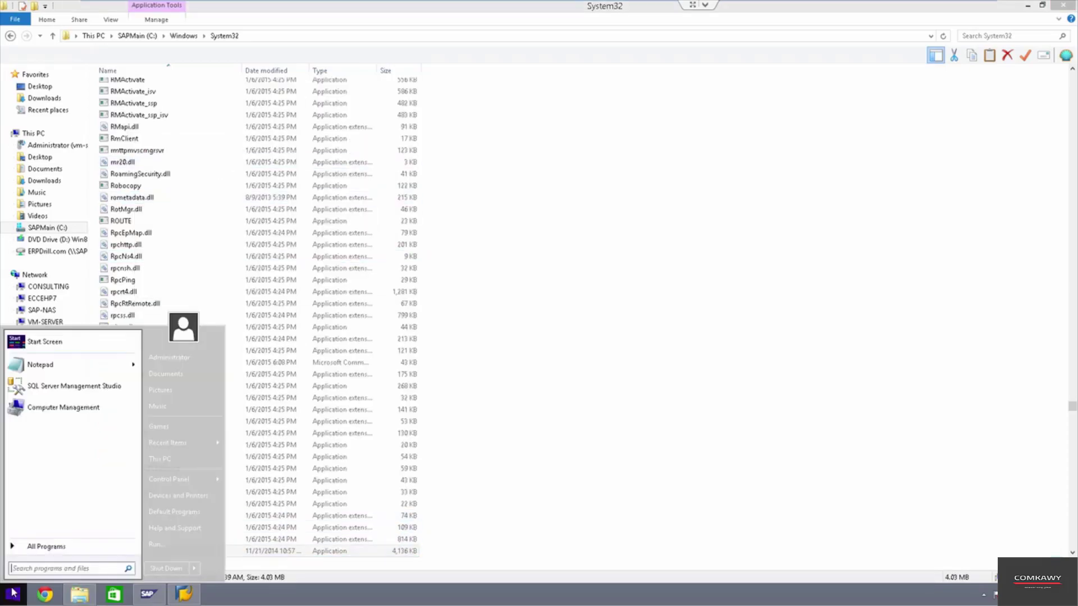
{"action": "left_click", "coordinate": [13, 593]}
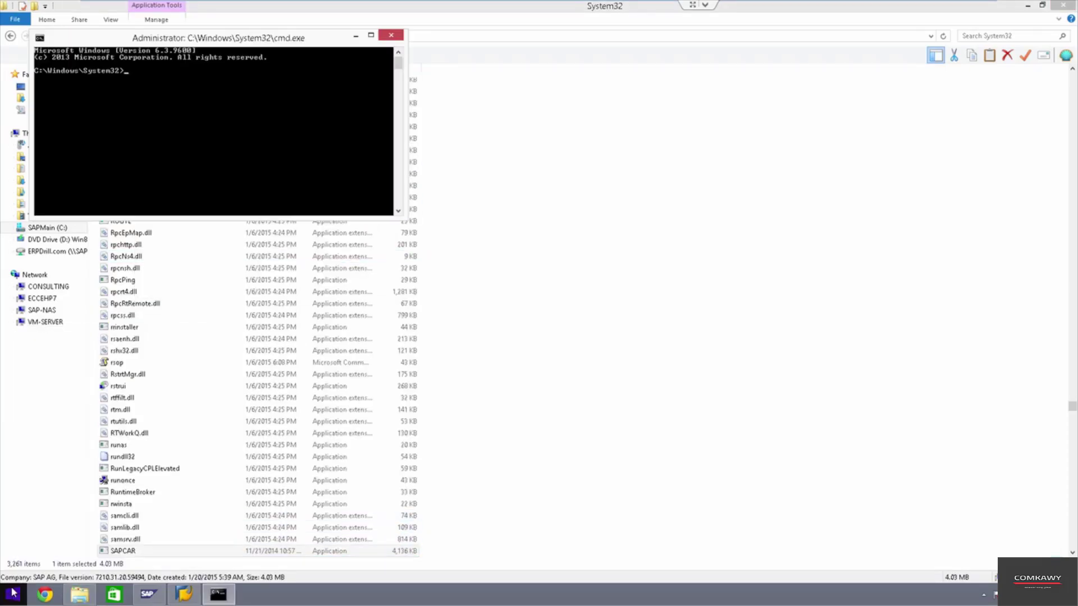
{"action": "type", "text": "sapcar"}
{"action": "key", "text": "Return"}
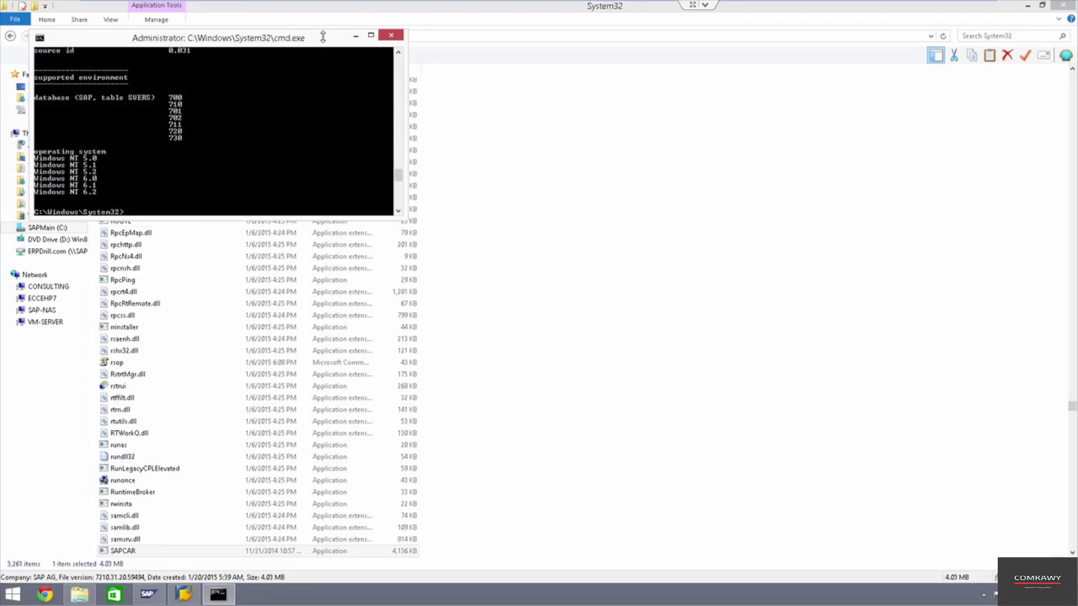
{"action": "left_click_drag", "start_coordinate": [323, 37], "coordinate": [716, 142]}
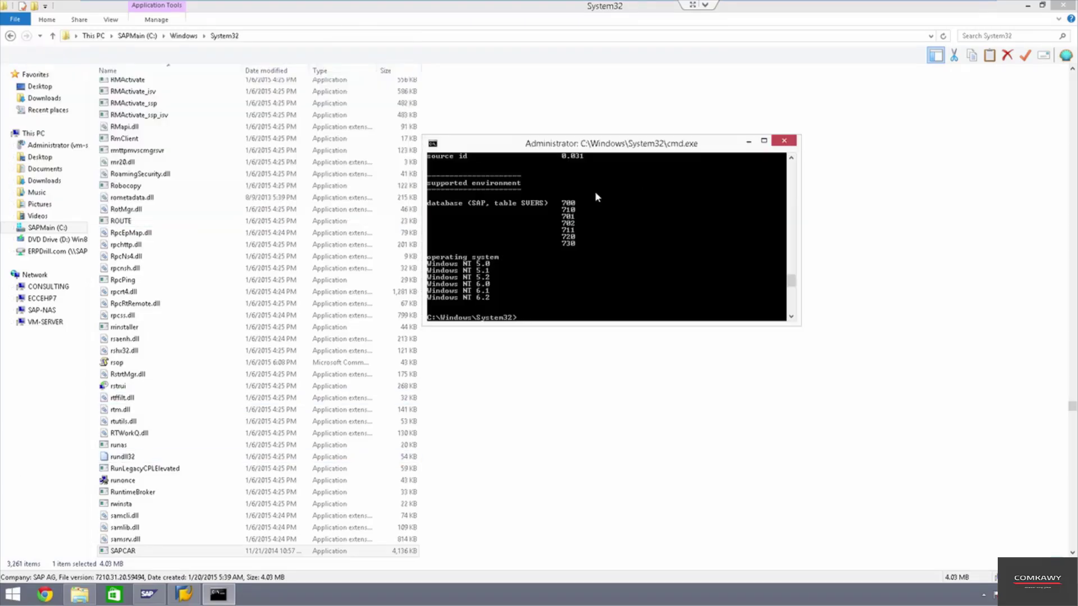
{"action": "left_click", "coordinate": [55, 229]}
{"action": "left_click", "coordinate": [1028, 5]}
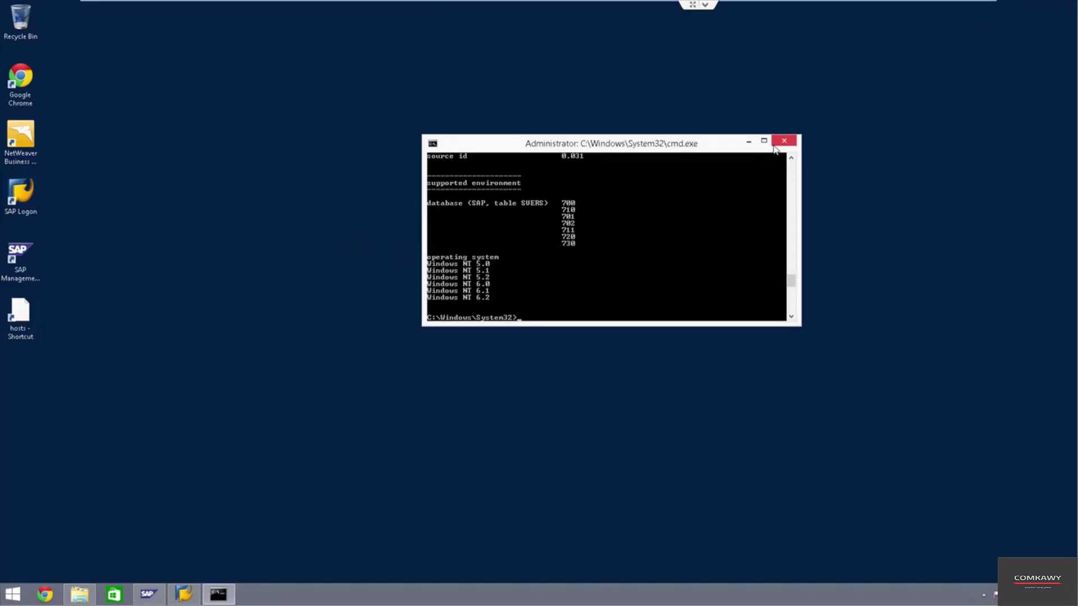
Step: Close Command Prompt, start the ECC Ehp7 IDES logon and change client 800 to 000
{"action": "left_click", "coordinate": [775, 144]}
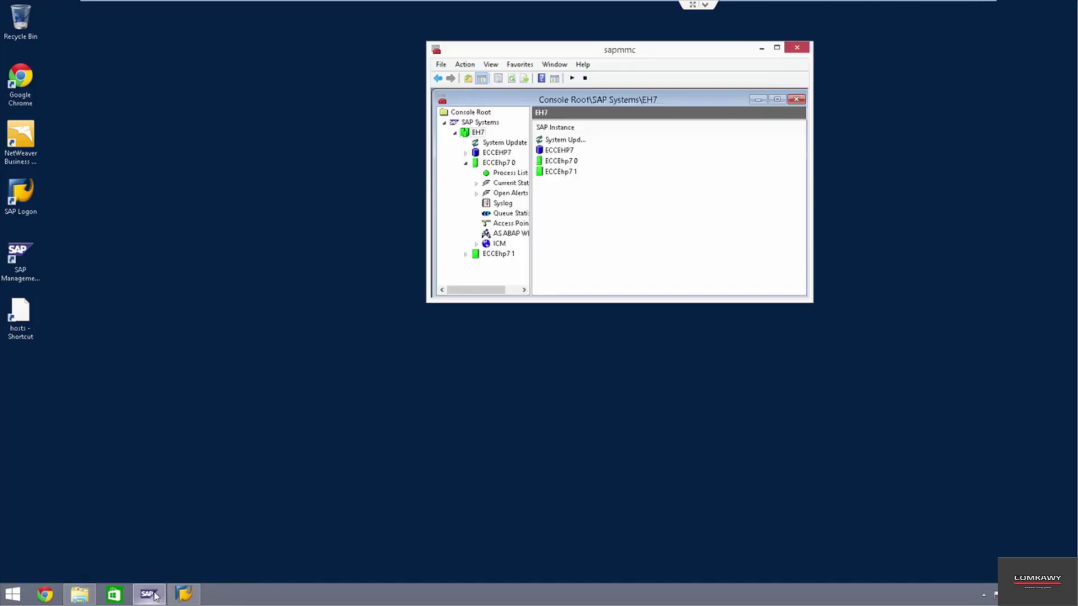
{"action": "left_click", "coordinate": [183, 594]}
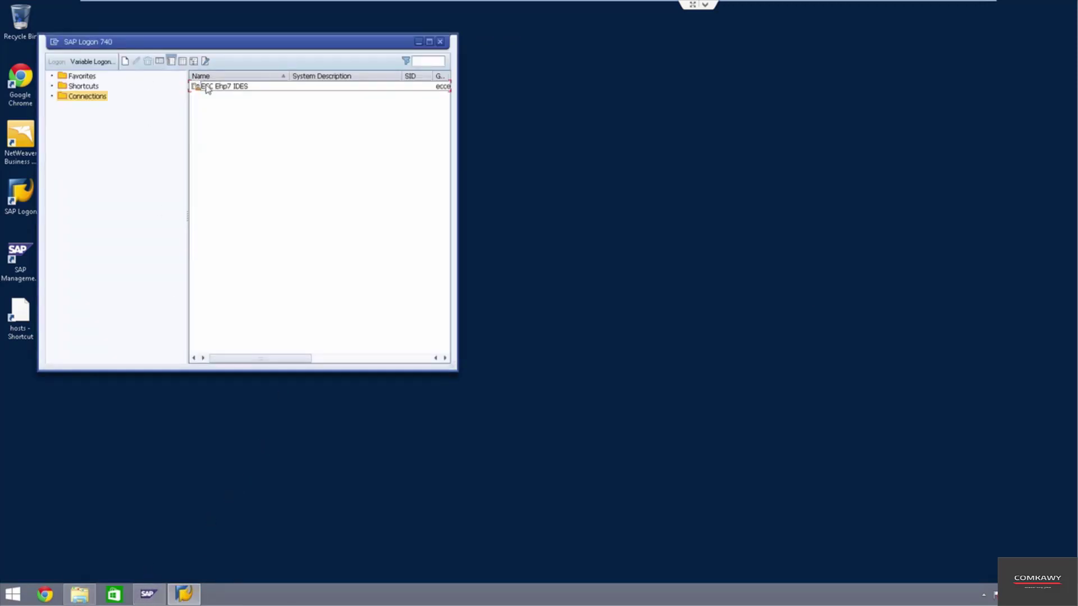
{"action": "left_click", "coordinate": [208, 87]}
{"action": "right_click", "coordinate": [217, 87]}
{"action": "left_click", "coordinate": [238, 91]}
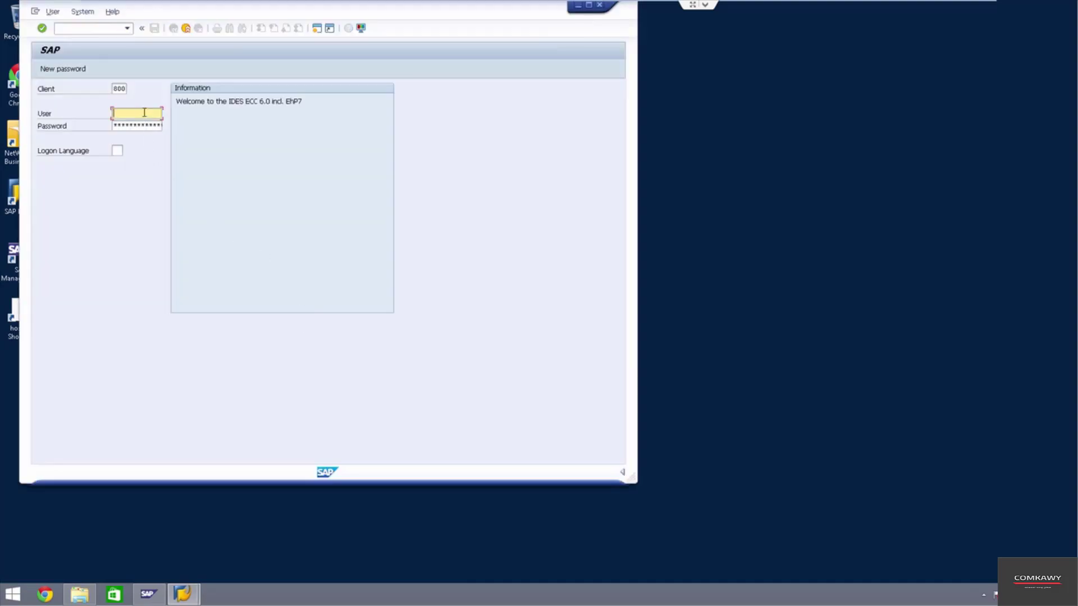
{"action": "double_click", "coordinate": [119, 90]}
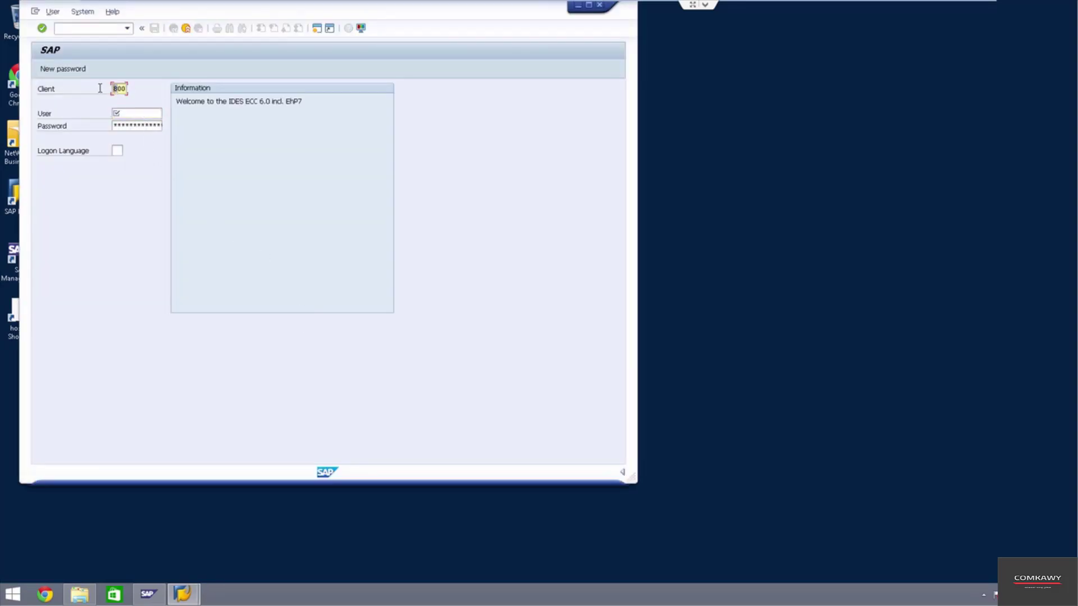
{"action": "key", "text": "Tab"}
Step: Log on as DDIC, run SPAM to check version 7.40/0050 and certificate, then minimize
{"action": "type", "text": "ddic"}
{"action": "key", "text": "Tab"}
{"action": "key", "text": "Return"}
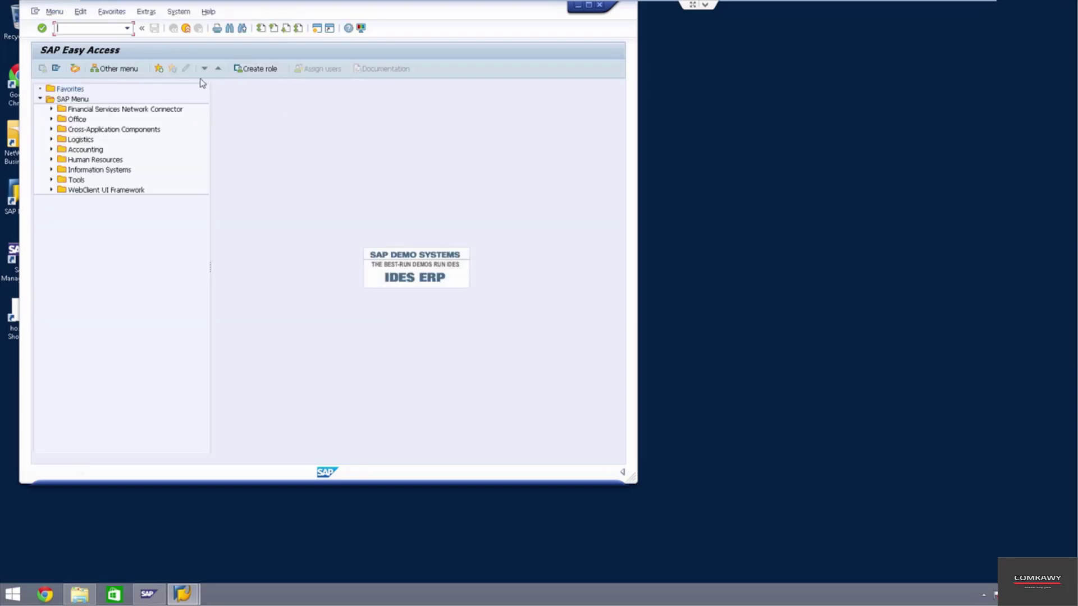
{"action": "key", "text": "Return"}
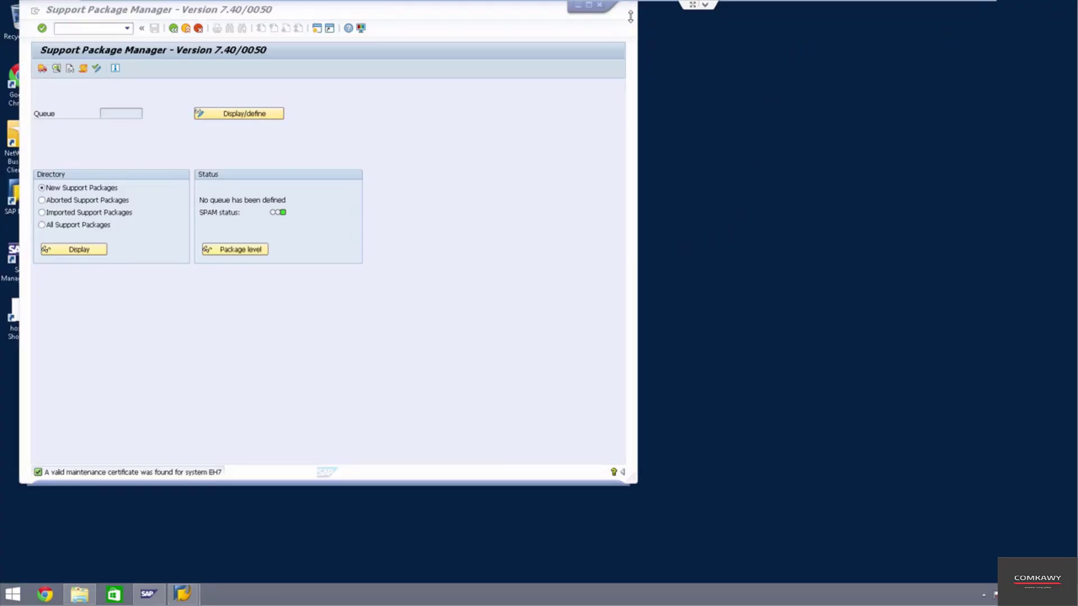
{"action": "left_click", "coordinate": [578, 6]}
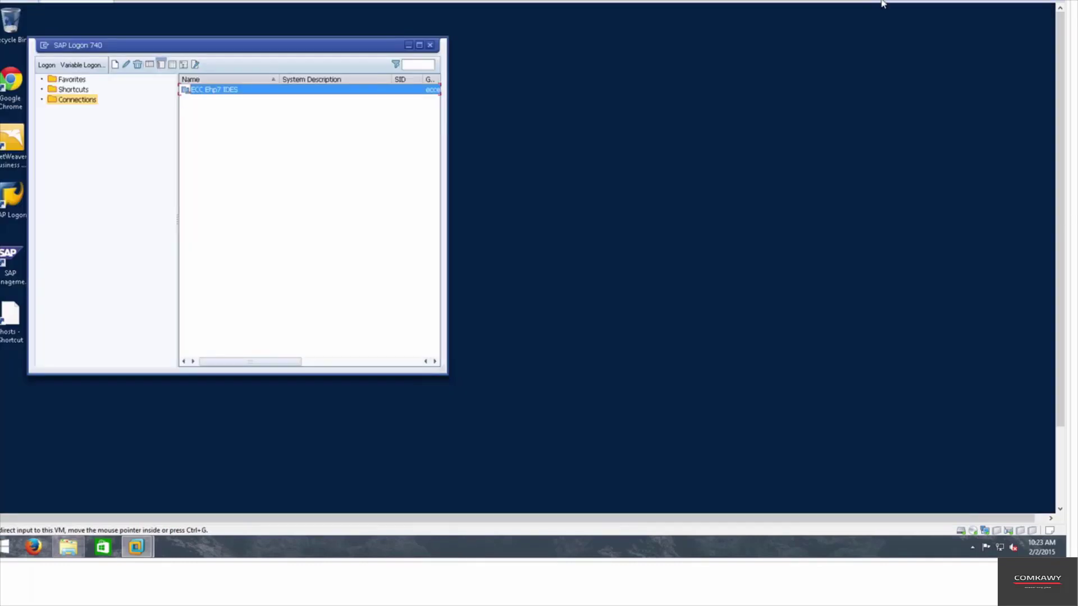
Step: In the host browser, go to Support Packages and Patches and browse the download catalog
{"action": "left_click", "coordinate": [136, 547]}
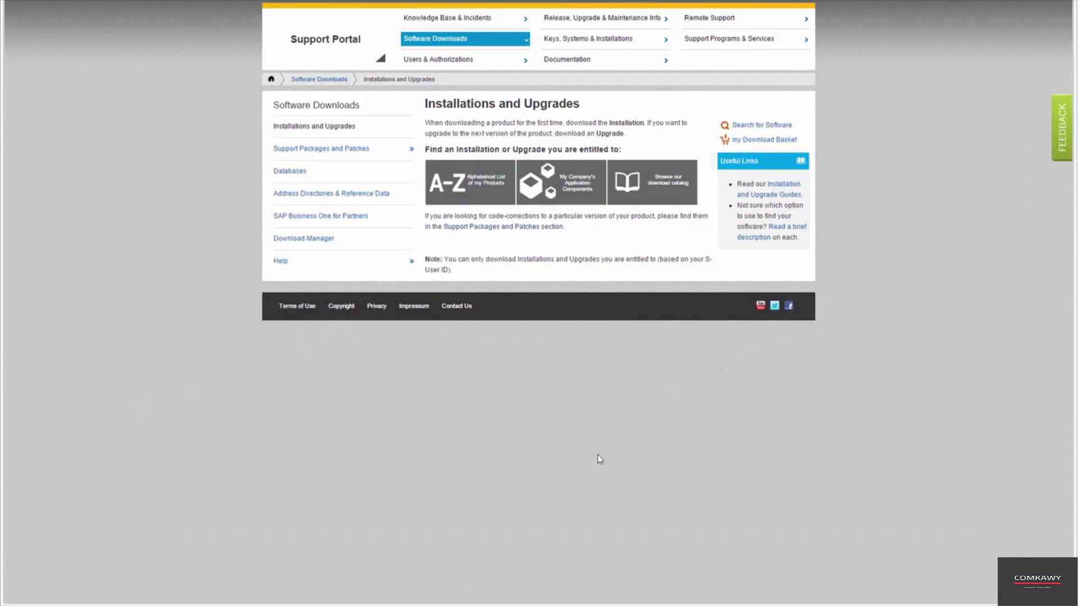
{"action": "left_click", "coordinate": [312, 149]}
{"action": "left_click", "coordinate": [677, 191]}
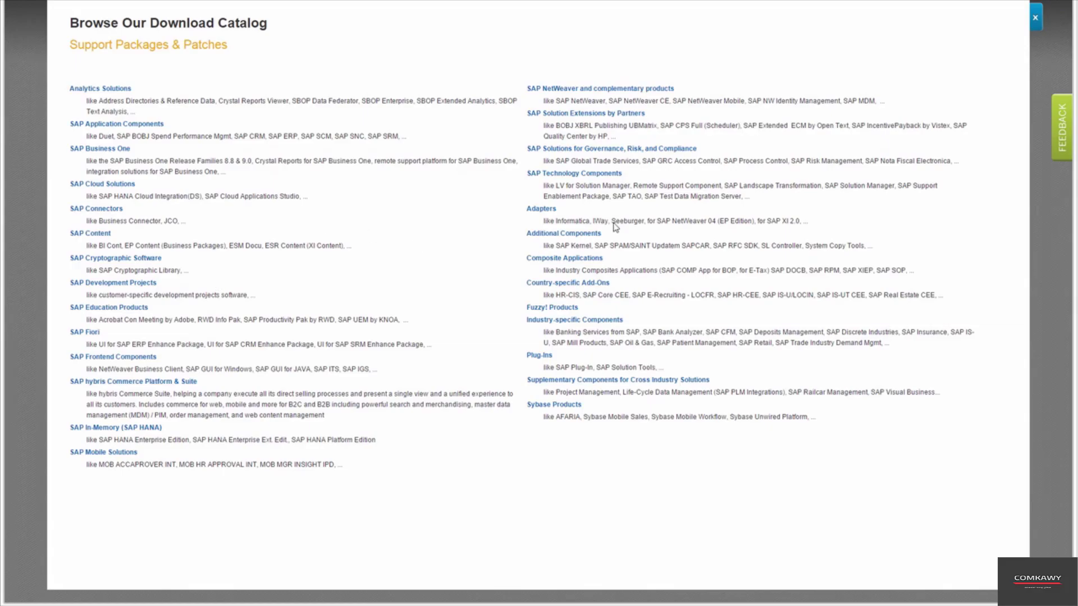
Step: Open Additional Components, view SAP KERNEL 64-BIT UNICODE, then return to the Additional Components list
{"action": "left_click", "coordinate": [579, 234]}
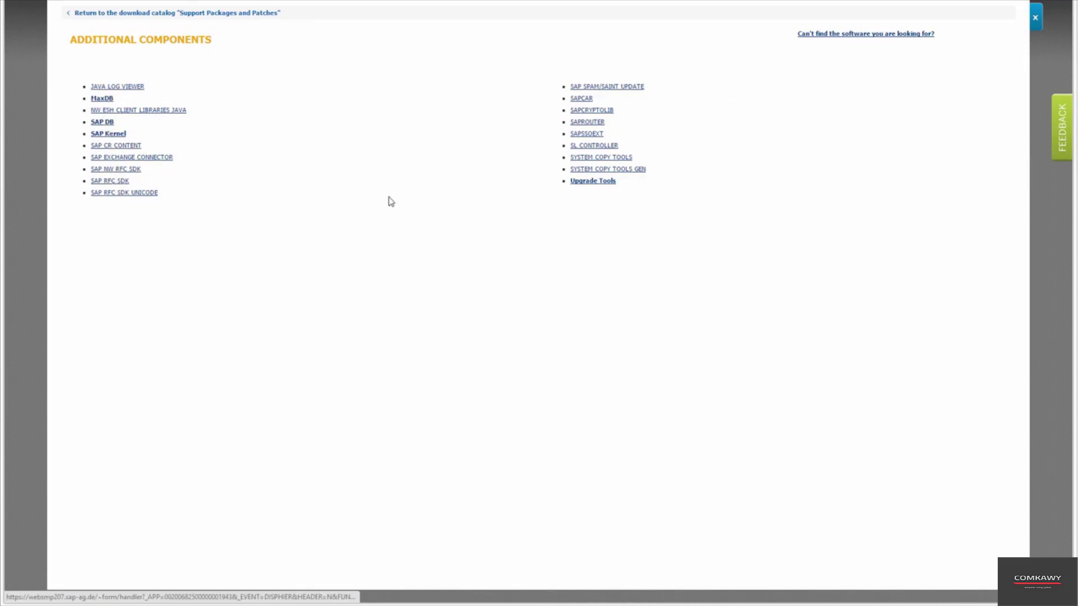
{"action": "left_click", "coordinate": [111, 135]}
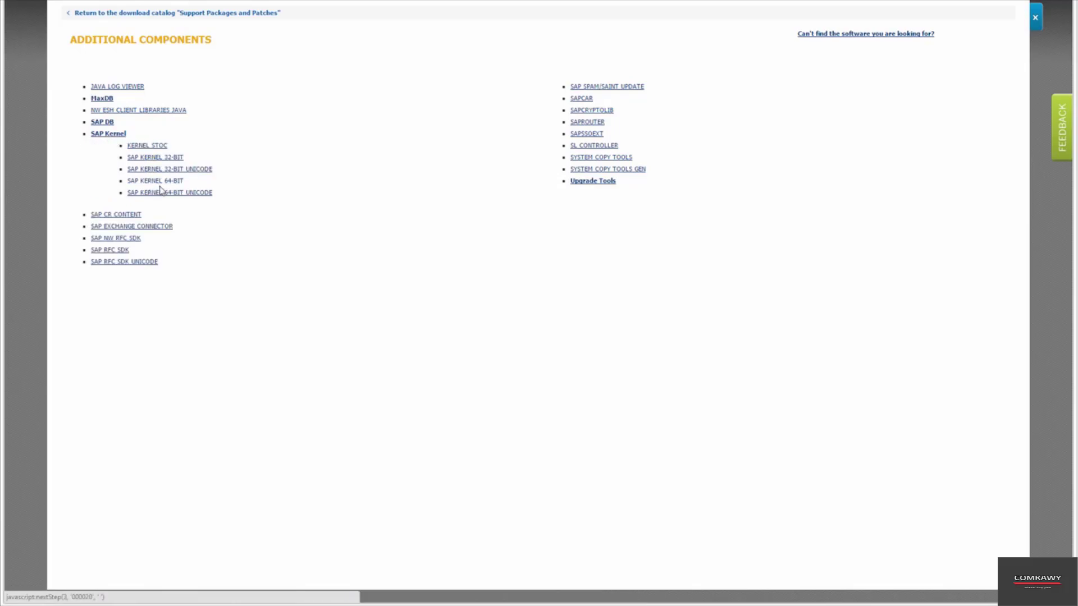
{"action": "left_click", "coordinate": [146, 193]}
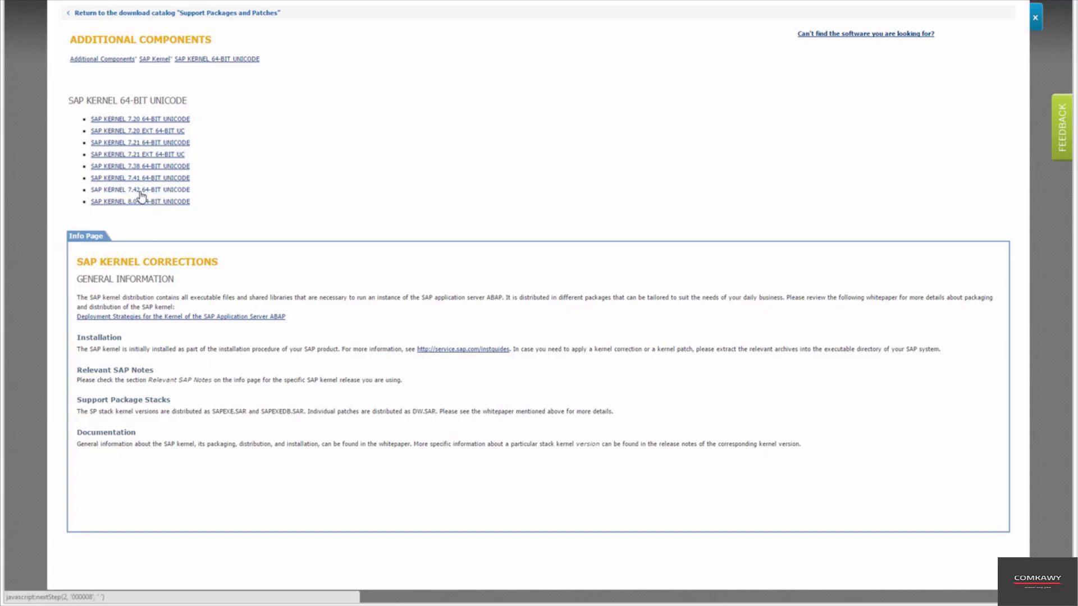
{"action": "left_click", "coordinate": [111, 62]}
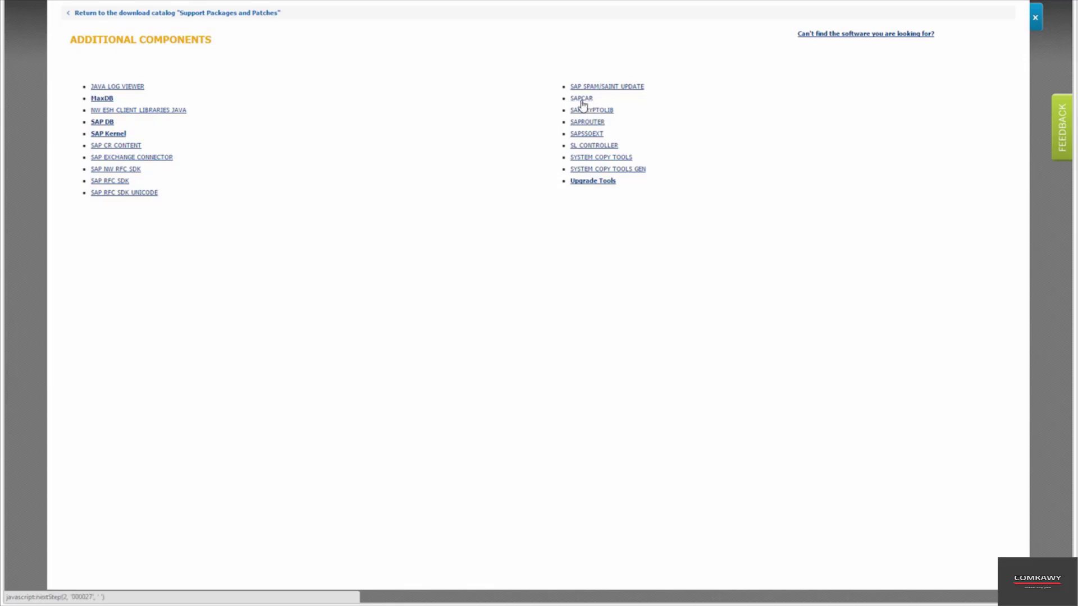
Step: Under SAP SPAM/SAINT UPDATE > 740 > Support Packages, download version 7.40/0056 (KD74056.SAR)
{"action": "left_click", "coordinate": [612, 87]}
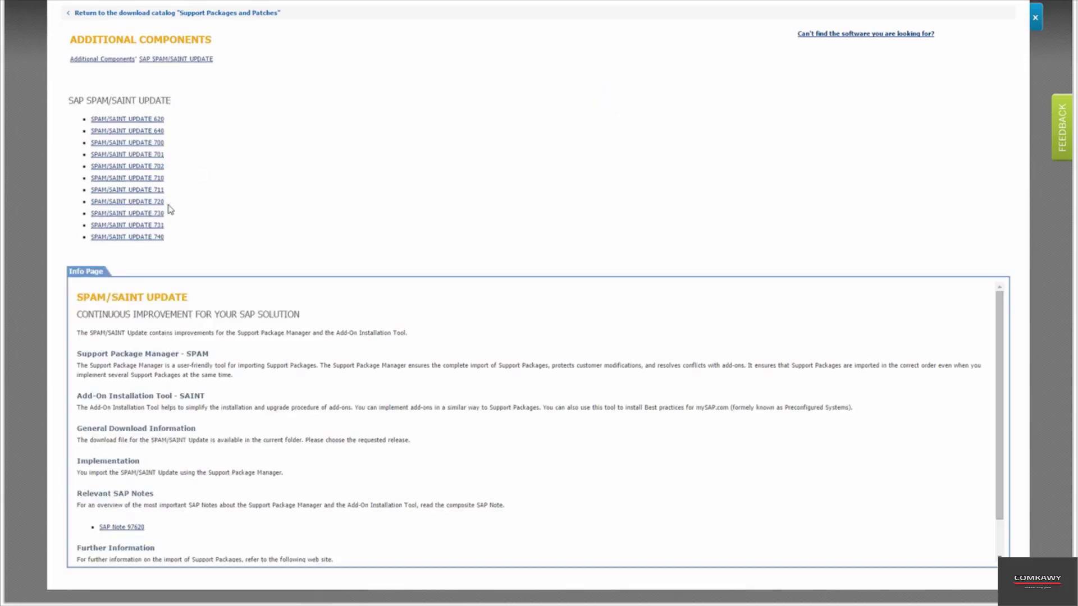
{"action": "left_click", "coordinate": [152, 238]}
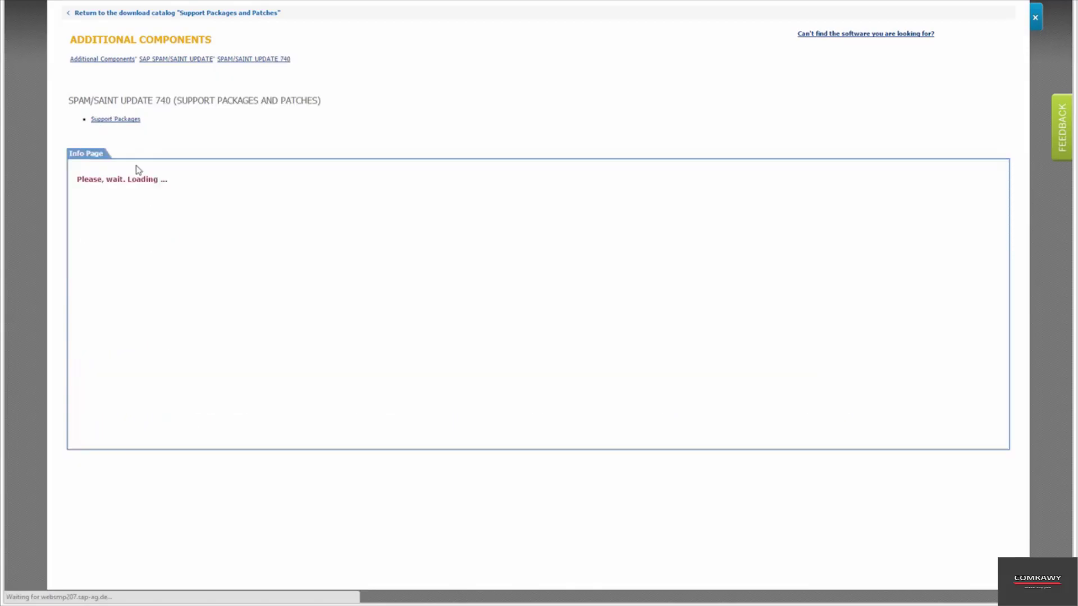
{"action": "left_click", "coordinate": [131, 120]}
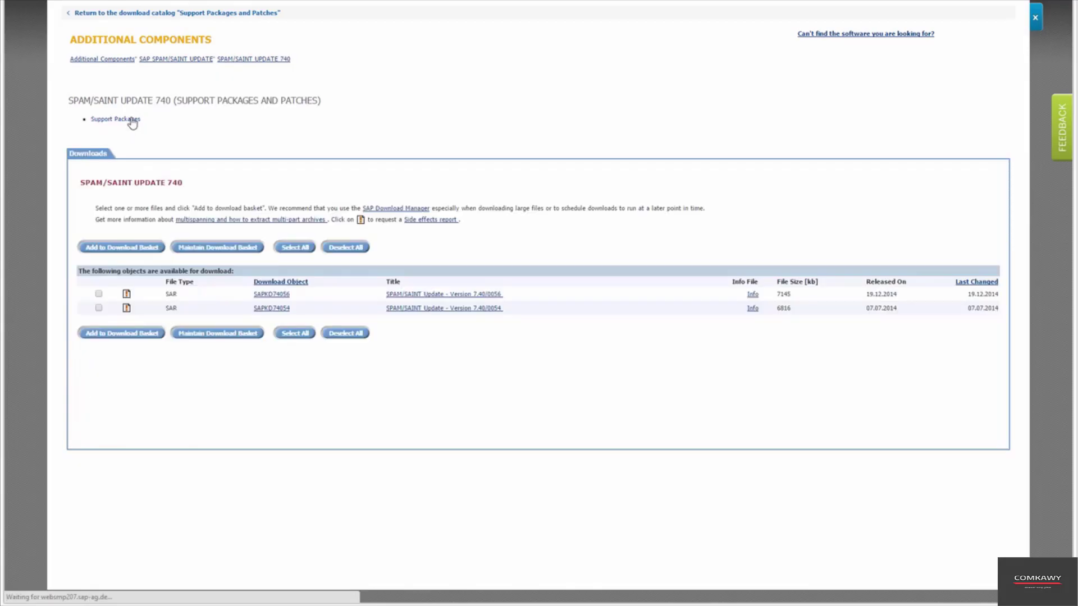
{"action": "left_click", "coordinate": [489, 296]}
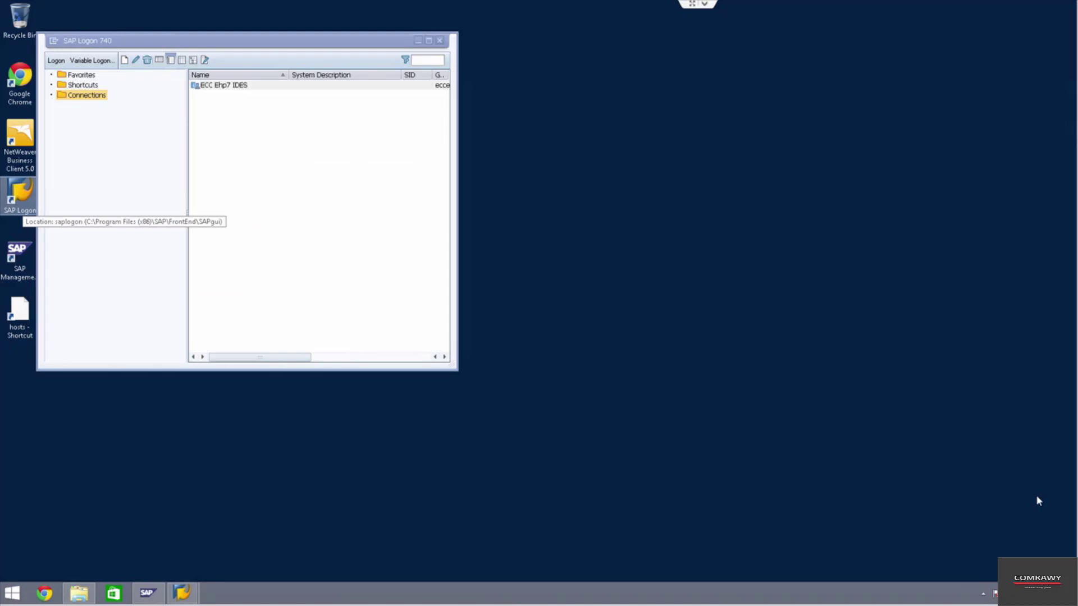
Step: Copy KD74056.SAR from the SAP-NAS share's ERPDrill.com\Patches\SPAM folder
{"action": "left_click", "coordinate": [79, 593]}
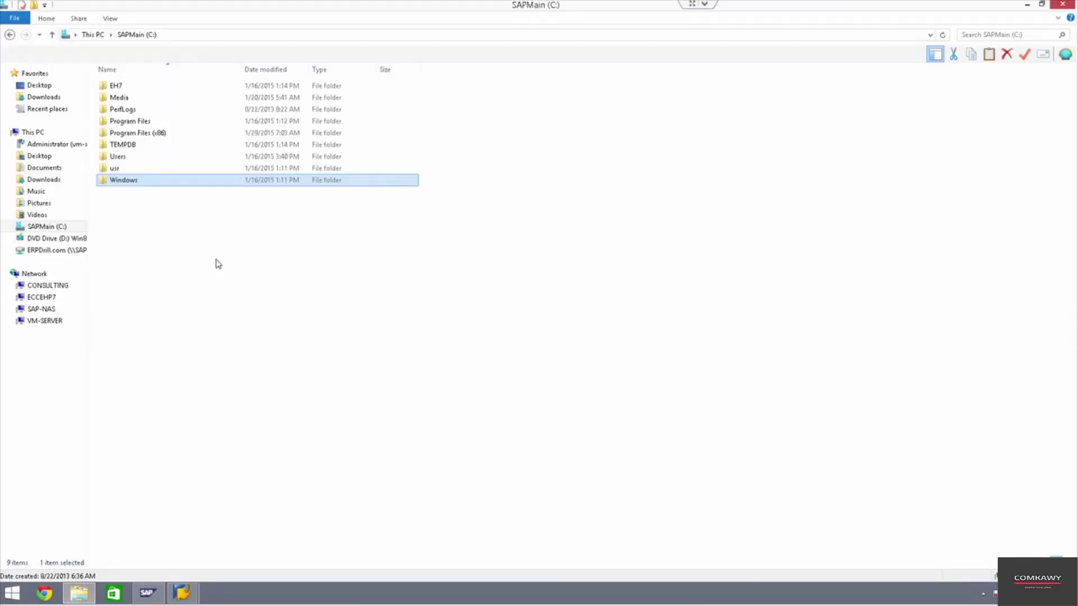
{"action": "left_click", "coordinate": [44, 180]}
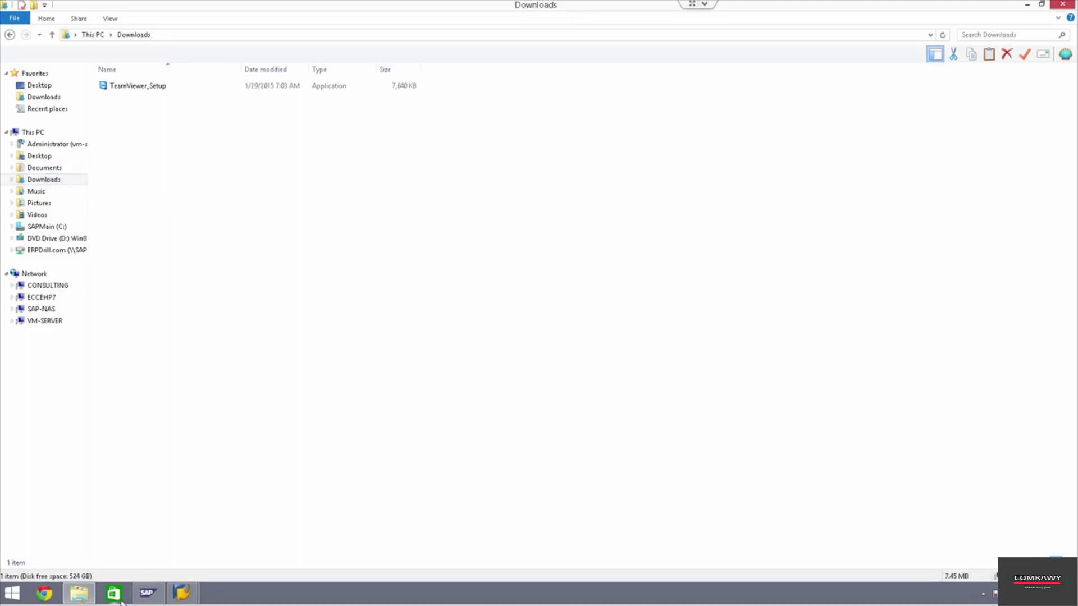
{"action": "left_click", "coordinate": [42, 309]}
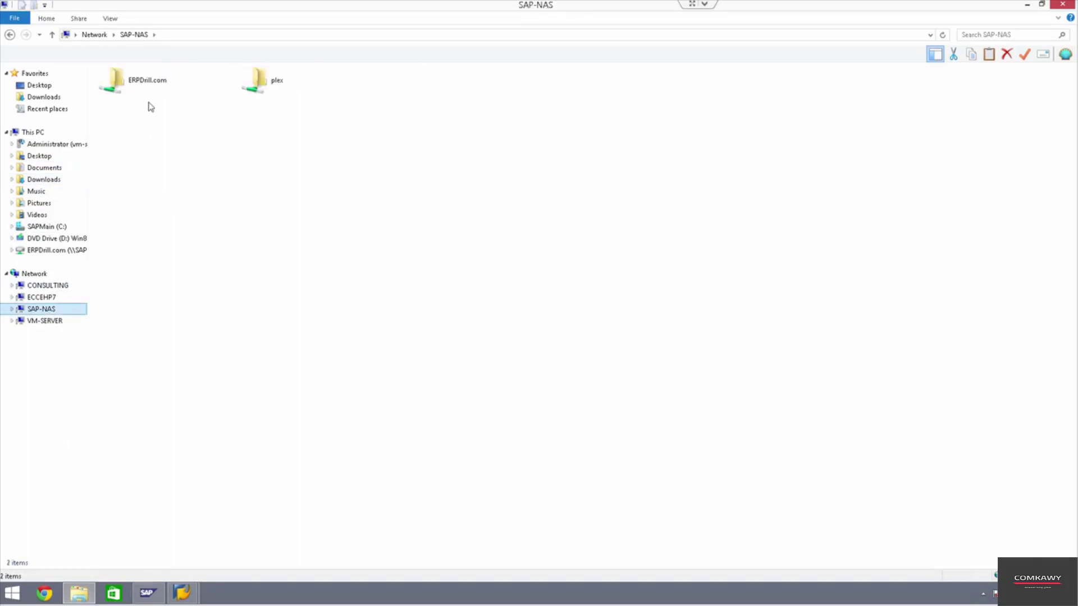
{"action": "double_click", "coordinate": [150, 85]}
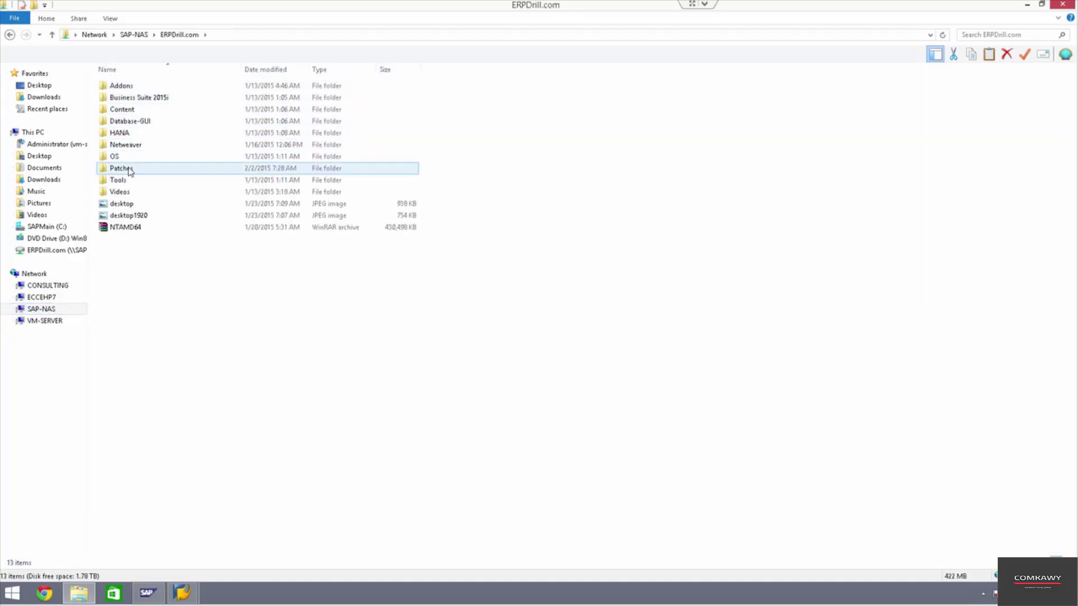
{"action": "left_click", "coordinate": [129, 171]}
{"action": "double_click", "coordinate": [129, 170]}
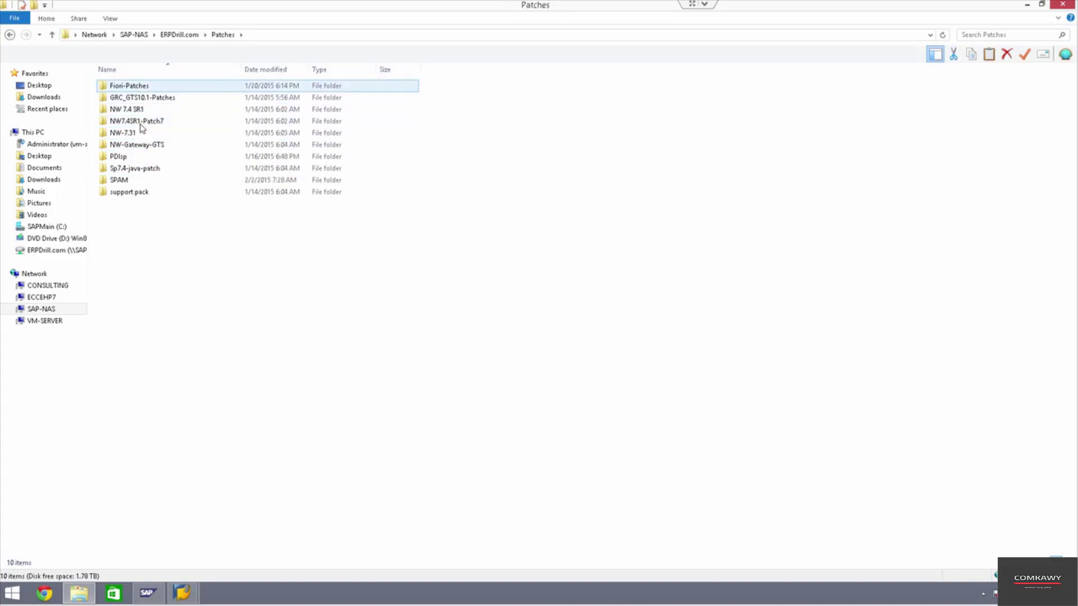
{"action": "double_click", "coordinate": [140, 180]}
{"action": "right_click", "coordinate": [141, 90]}
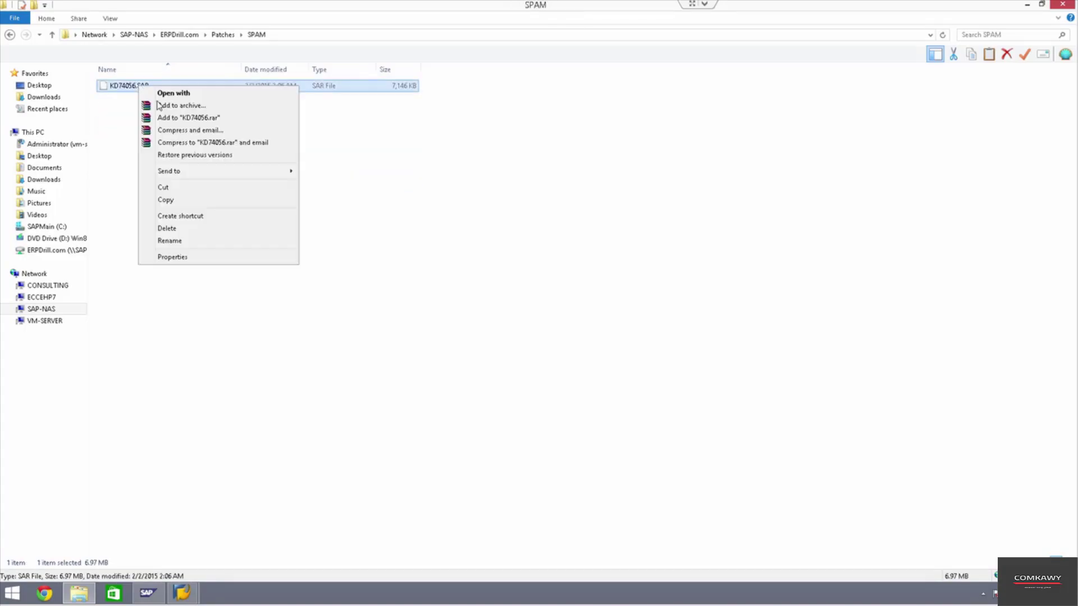
{"action": "left_click", "coordinate": [185, 201]}
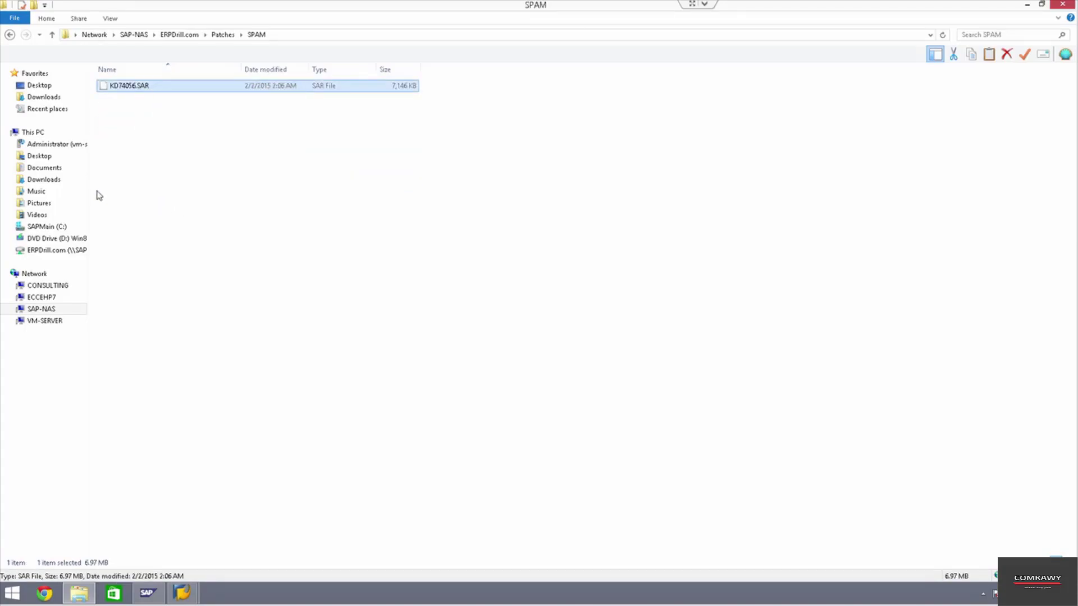
Step: Paste KD74056.SAR into the root of SAPMain (C:)
{"action": "left_click", "coordinate": [56, 227]}
{"action": "right_click", "coordinate": [135, 250]}
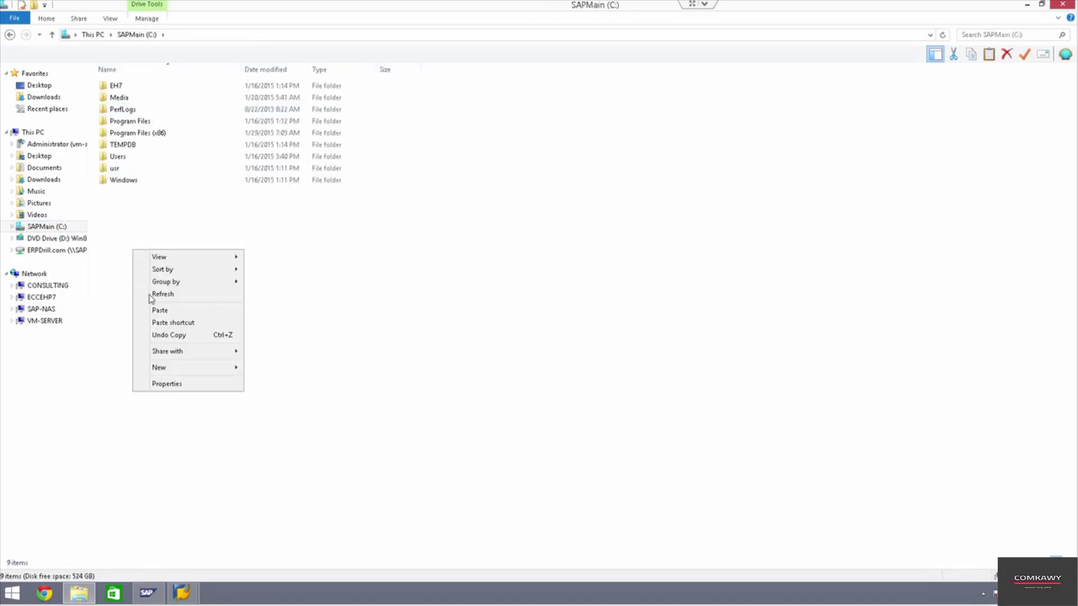
{"action": "left_click", "coordinate": [157, 310]}
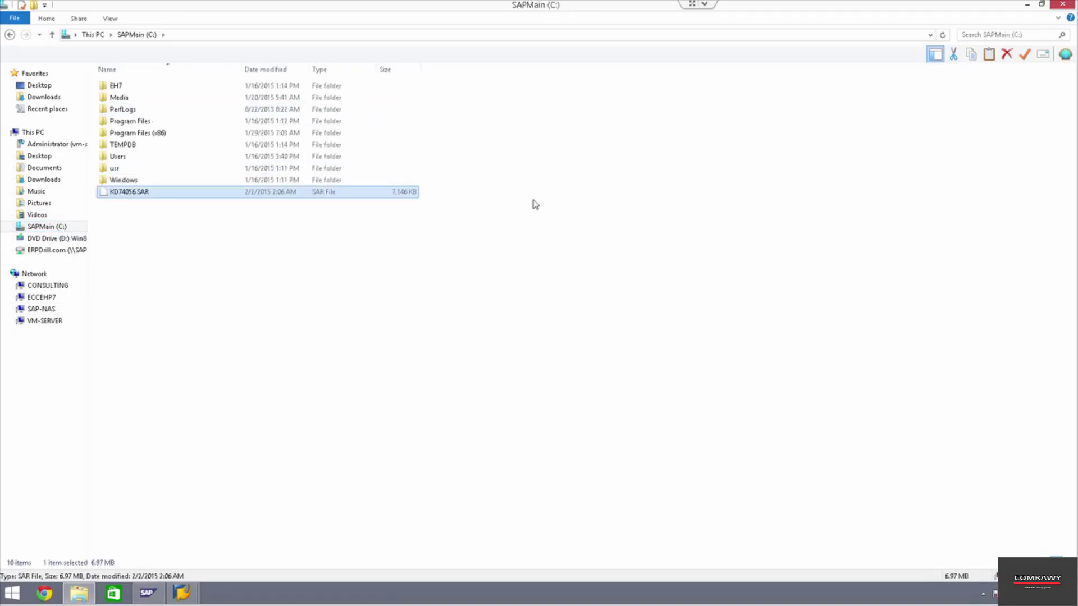
Step: Bring the Support Package Manager window to the front
{"action": "left_click", "coordinate": [1026, 5]}
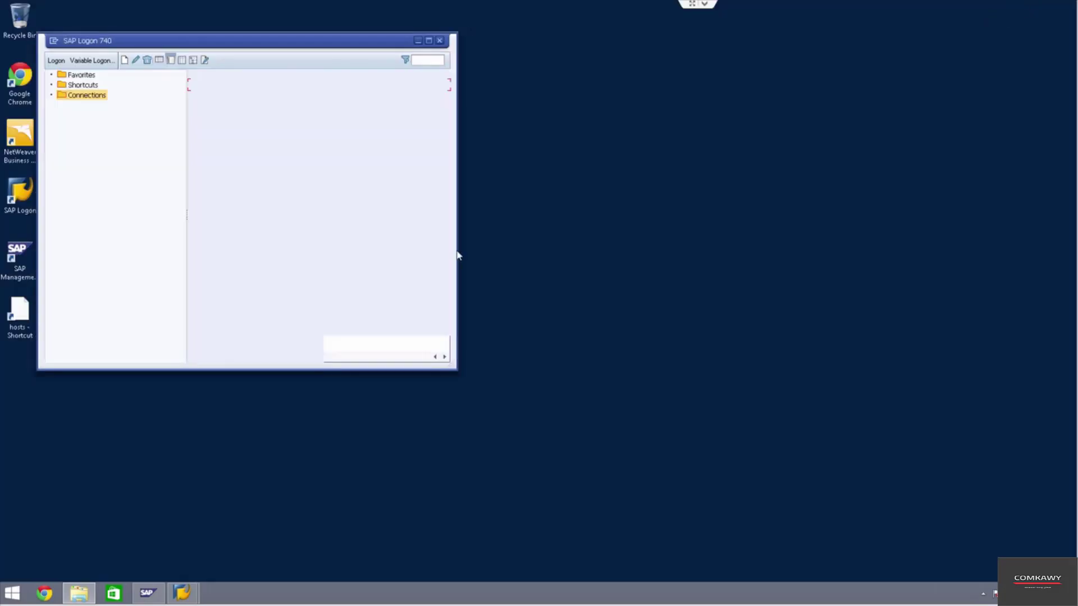
{"action": "mouse_move", "coordinate": [180, 593]}
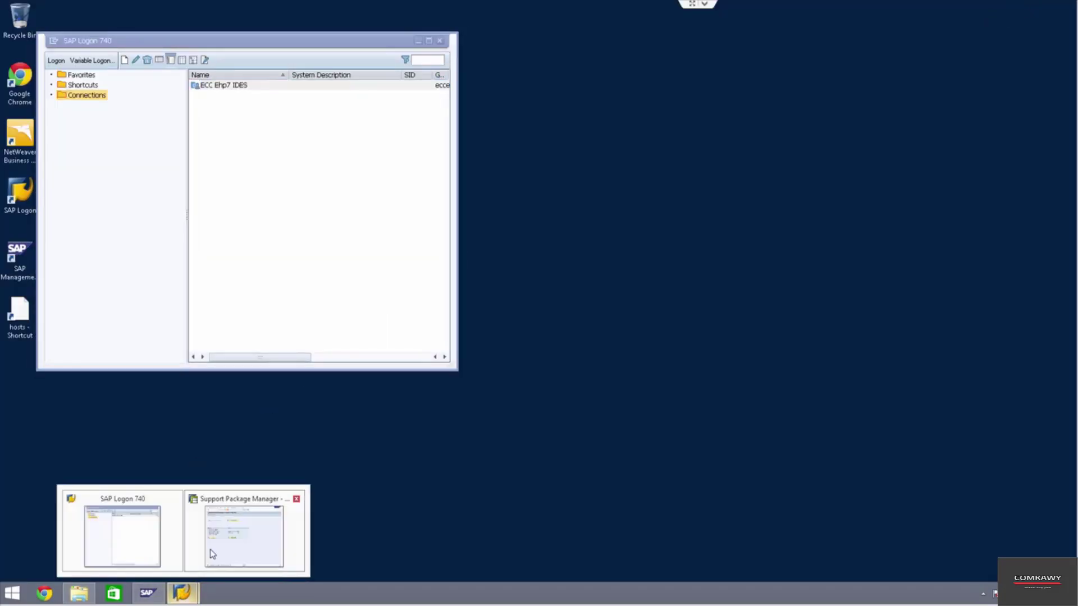
{"action": "left_click", "coordinate": [210, 549]}
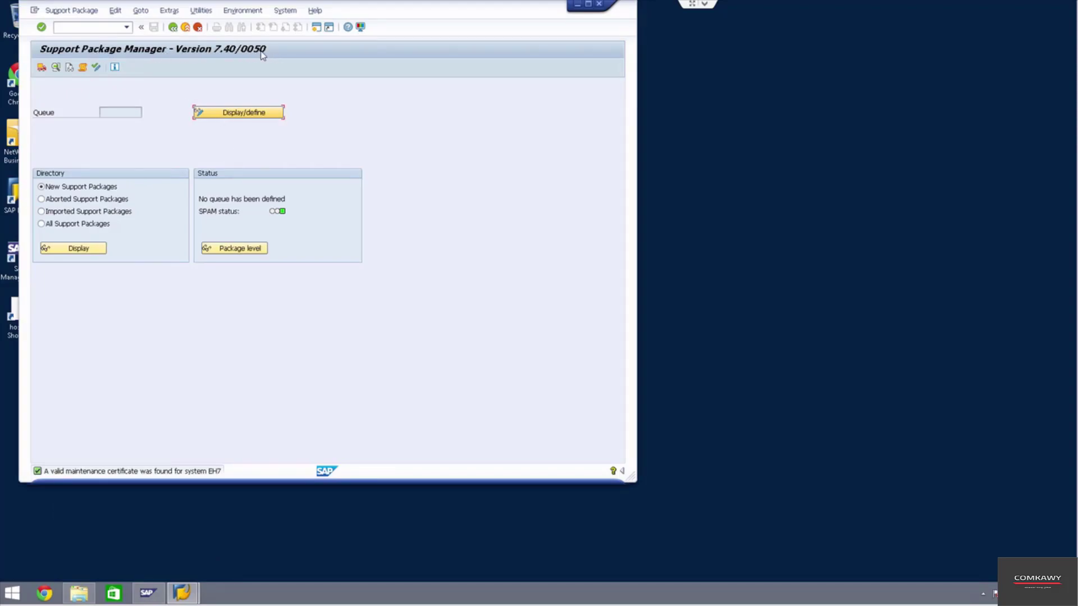
Step: Try importing a SPAM/SAINT update, dismiss the no-update-found message, and reopen the Support Package menu
{"action": "left_click", "coordinate": [71, 10]}
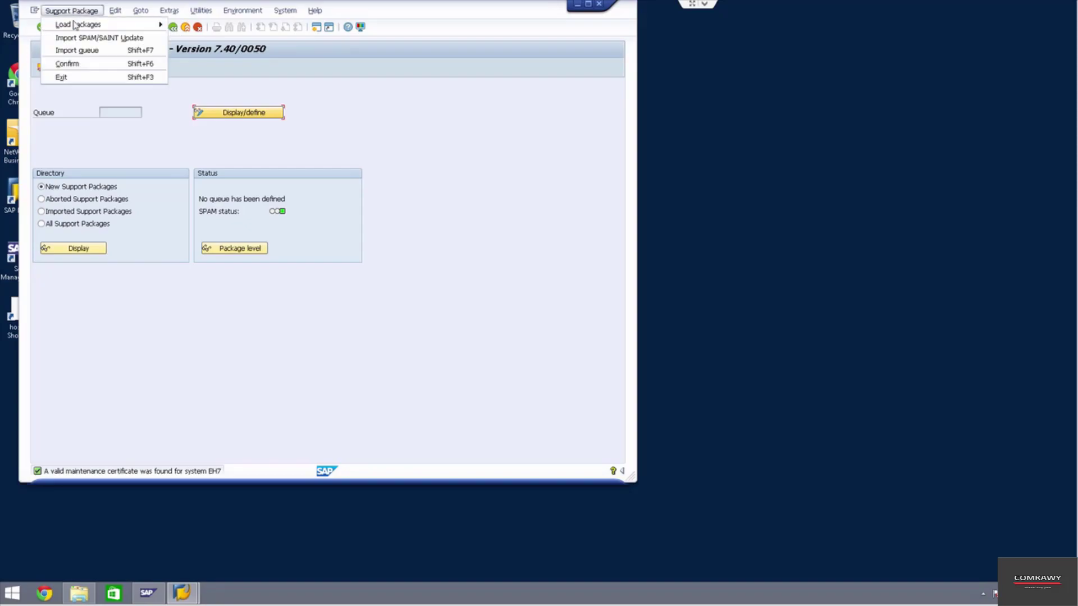
{"action": "mouse_move", "coordinate": [76, 27]}
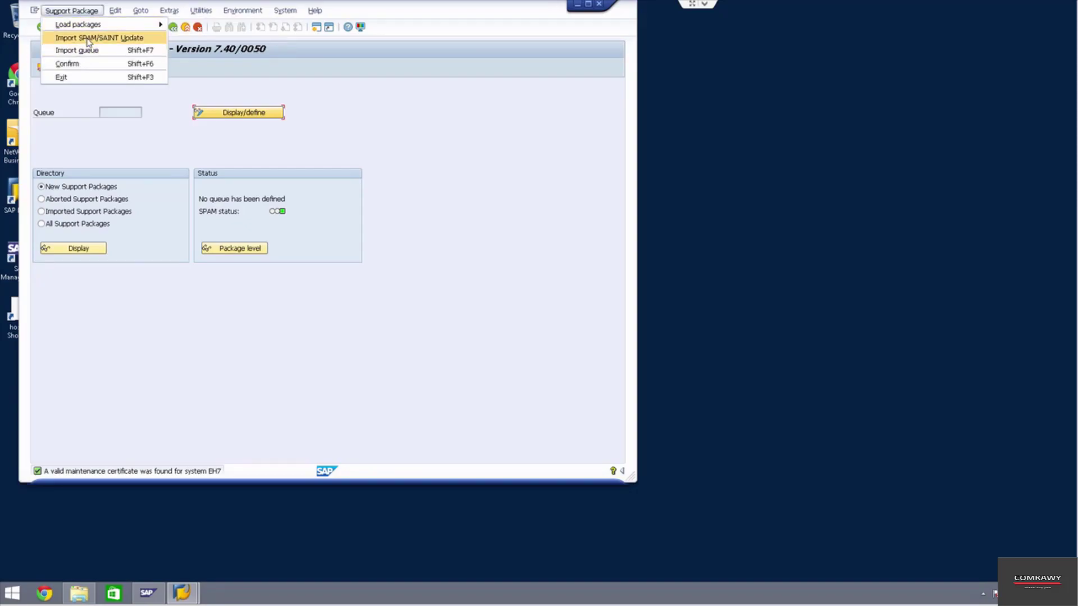
{"action": "left_click", "coordinate": [129, 38]}
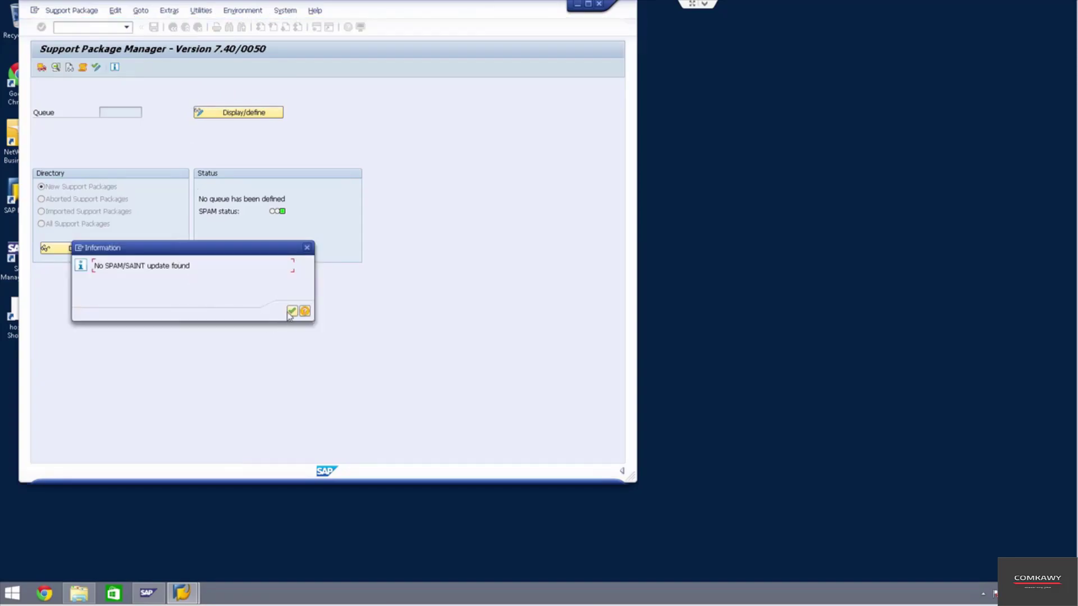
{"action": "left_click", "coordinate": [291, 312]}
{"action": "left_click", "coordinate": [72, 12]}
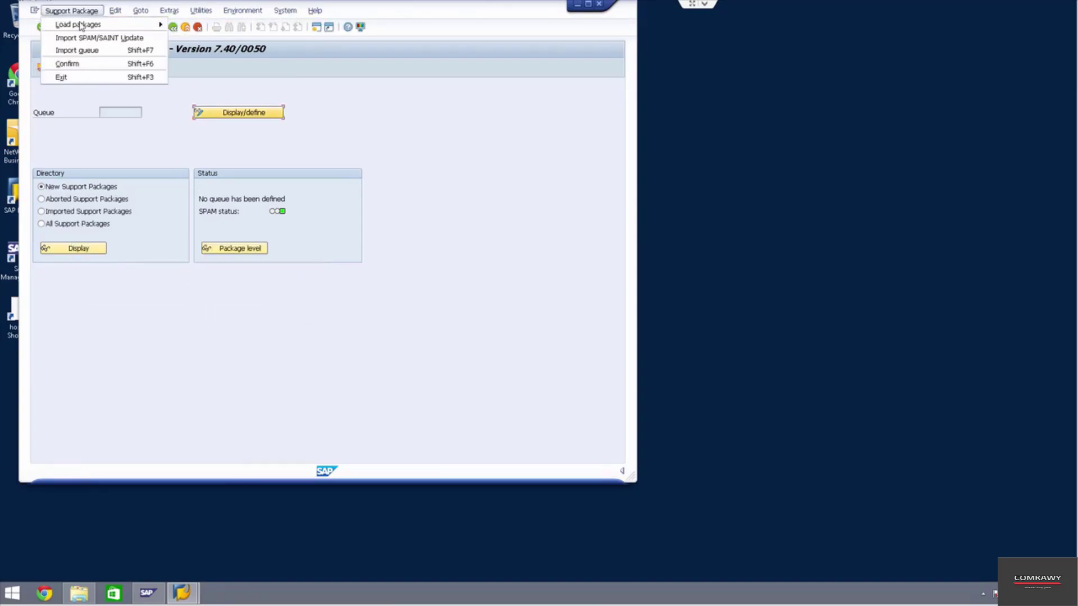
Step: Try loading packages from the application server, then close the EPS inbox upload prompt
{"action": "mouse_move", "coordinate": [84, 22]}
{"action": "left_click", "coordinate": [205, 37]}
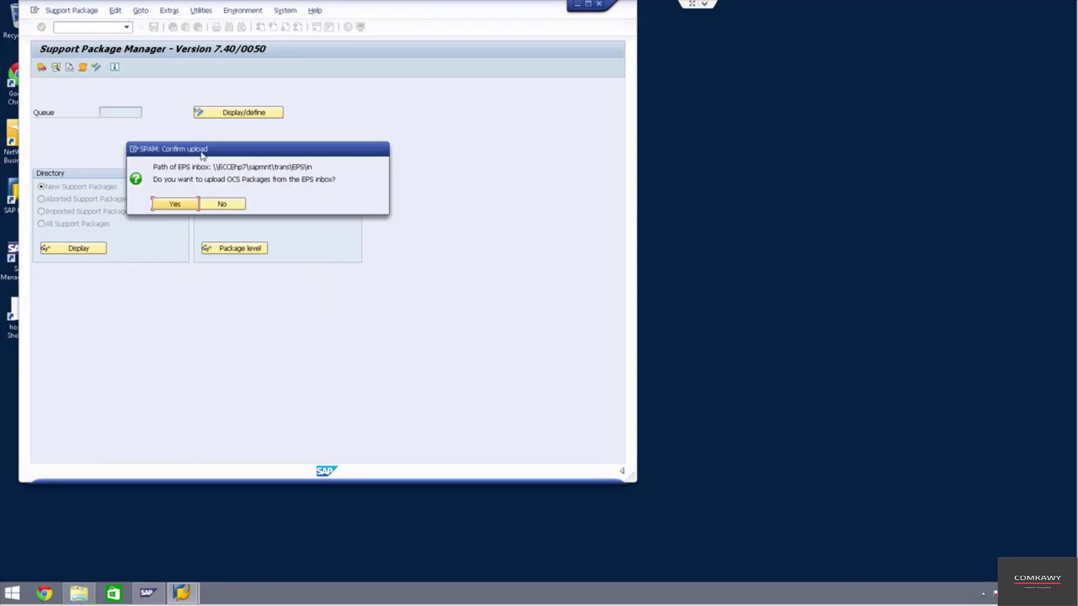
{"action": "left_click", "coordinate": [221, 205]}
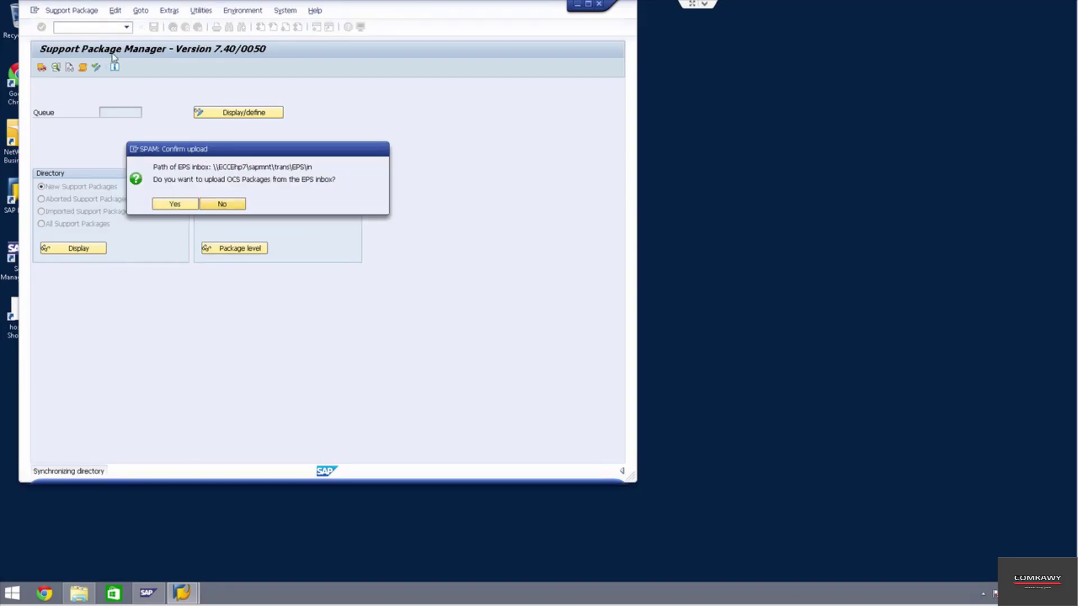
Step: Upload C:\KD74056.SAR from the front end, allow file access, and decompress it
{"action": "left_click", "coordinate": [71, 11]}
{"action": "mouse_move", "coordinate": [98, 25]}
{"action": "left_click", "coordinate": [205, 24]}
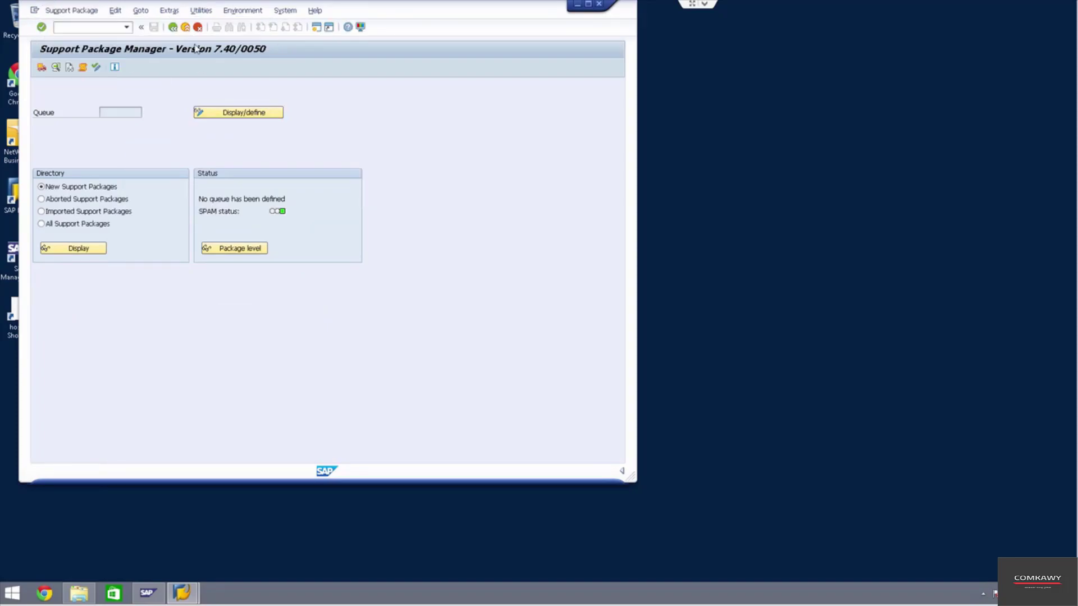
{"action": "left_click", "coordinate": [58, 169]}
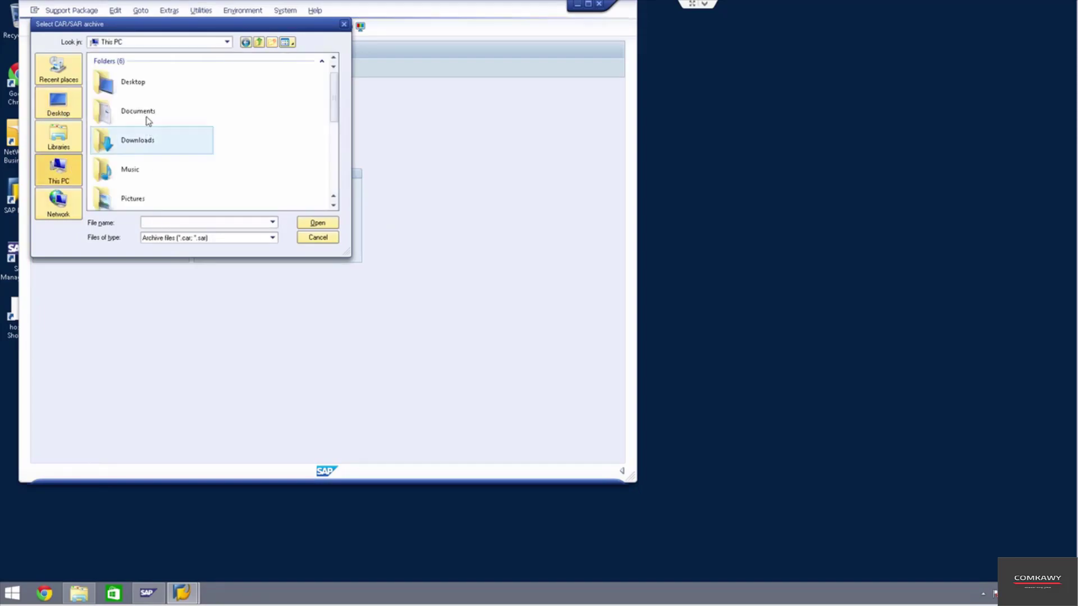
{"action": "left_click", "coordinate": [334, 154]}
{"action": "double_click", "coordinate": [141, 137]}
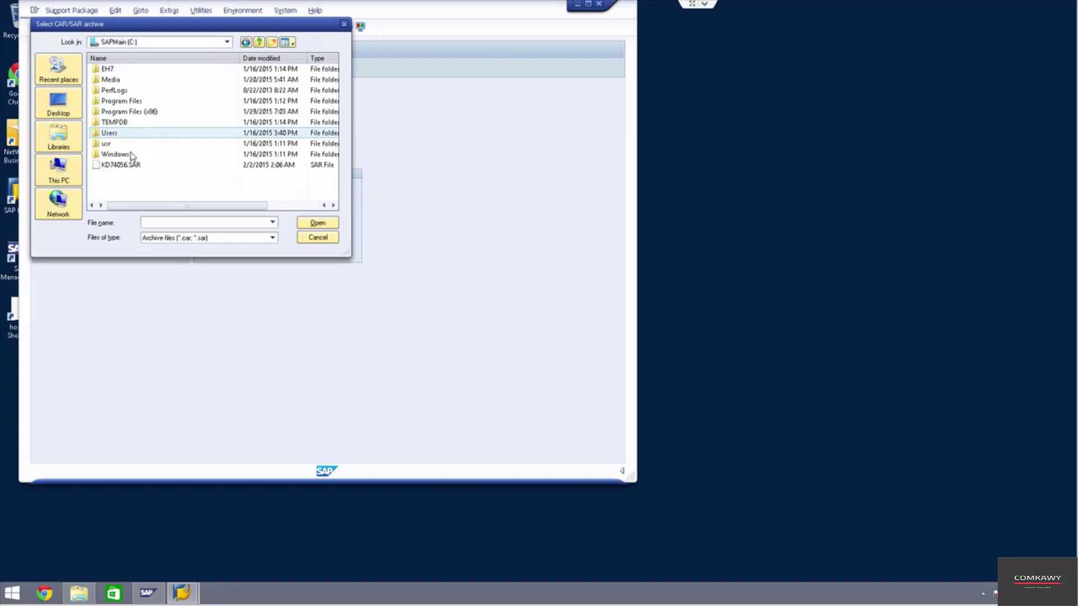
{"action": "double_click", "coordinate": [120, 165]}
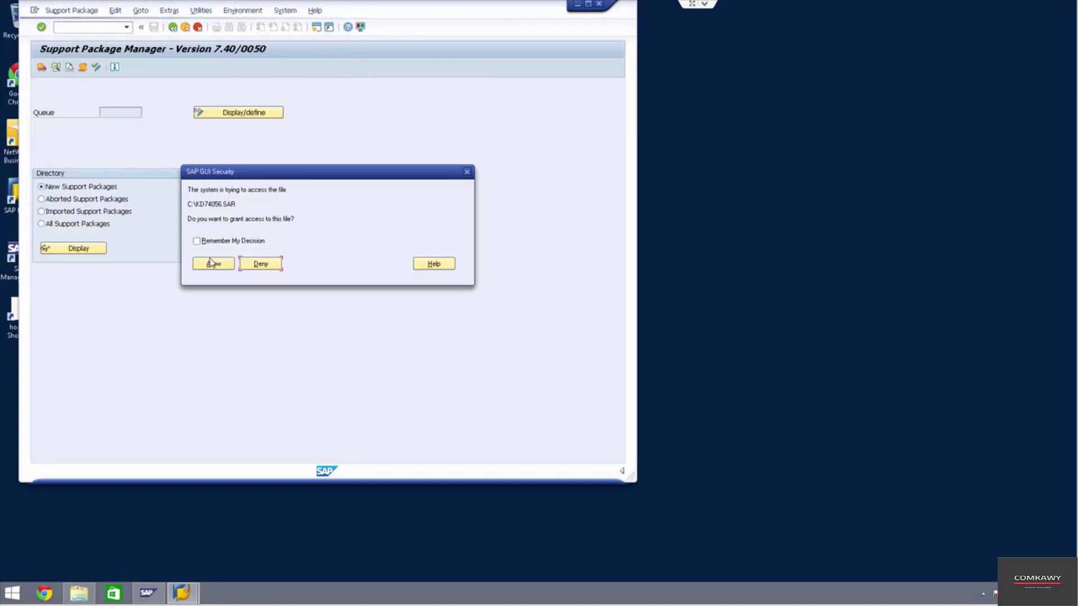
{"action": "left_click", "coordinate": [212, 264]}
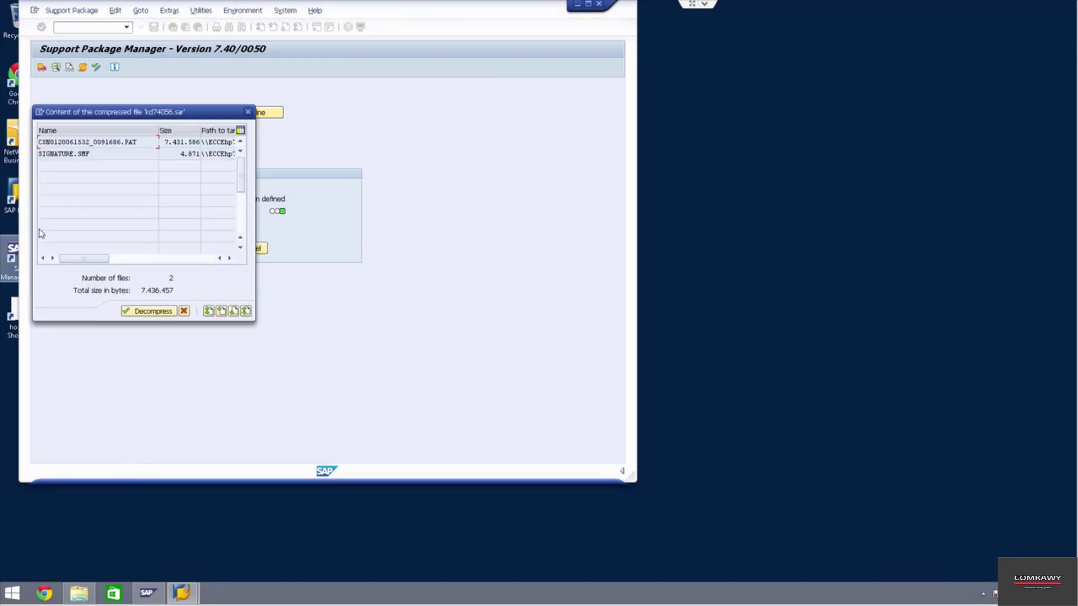
{"action": "left_click", "coordinate": [158, 313]}
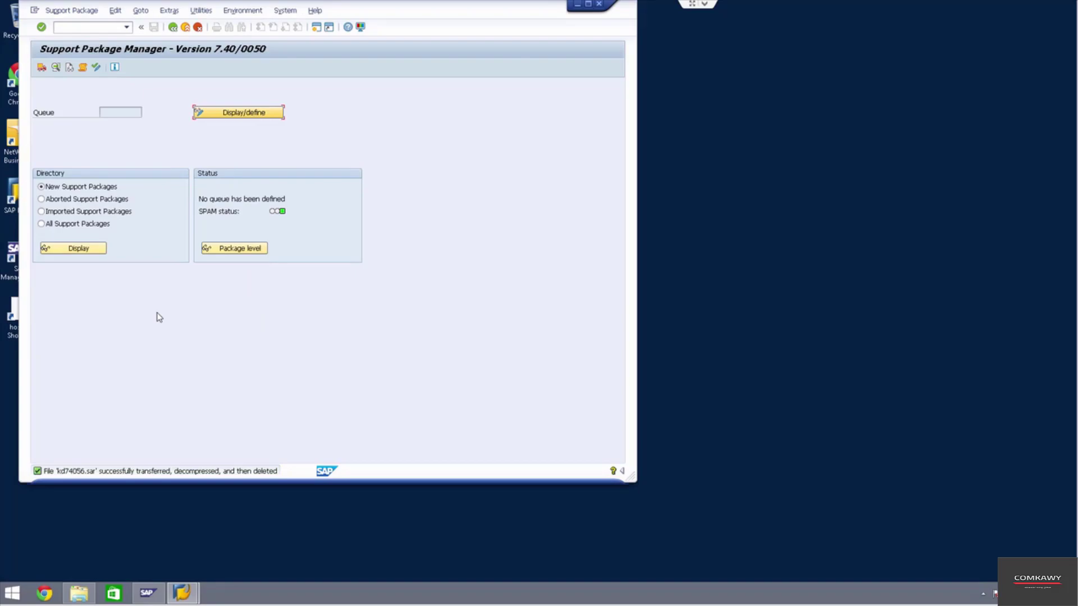
Step: Start importing the SPAM/SAINT update SAPKD74056 and continue past the import dialog
{"action": "left_click", "coordinate": [75, 11]}
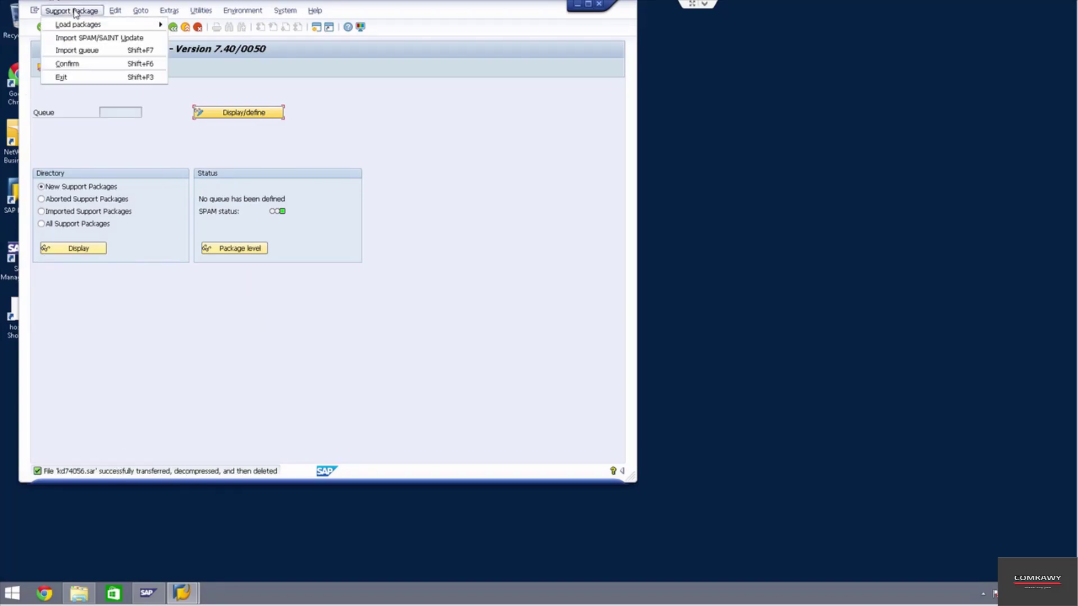
{"action": "left_click", "coordinate": [75, 36]}
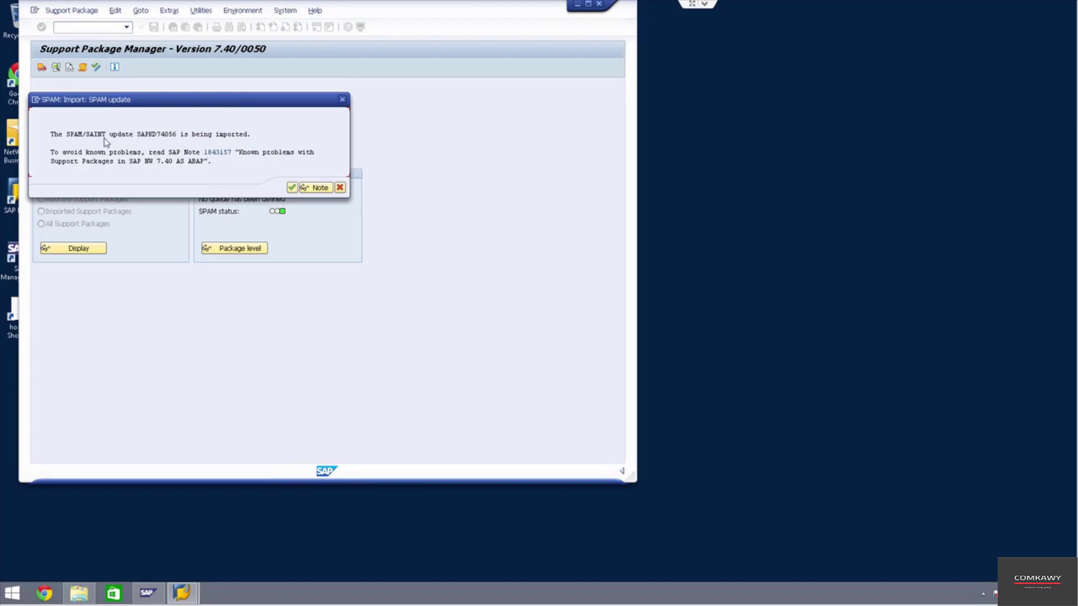
{"action": "left_click", "coordinate": [292, 188]}
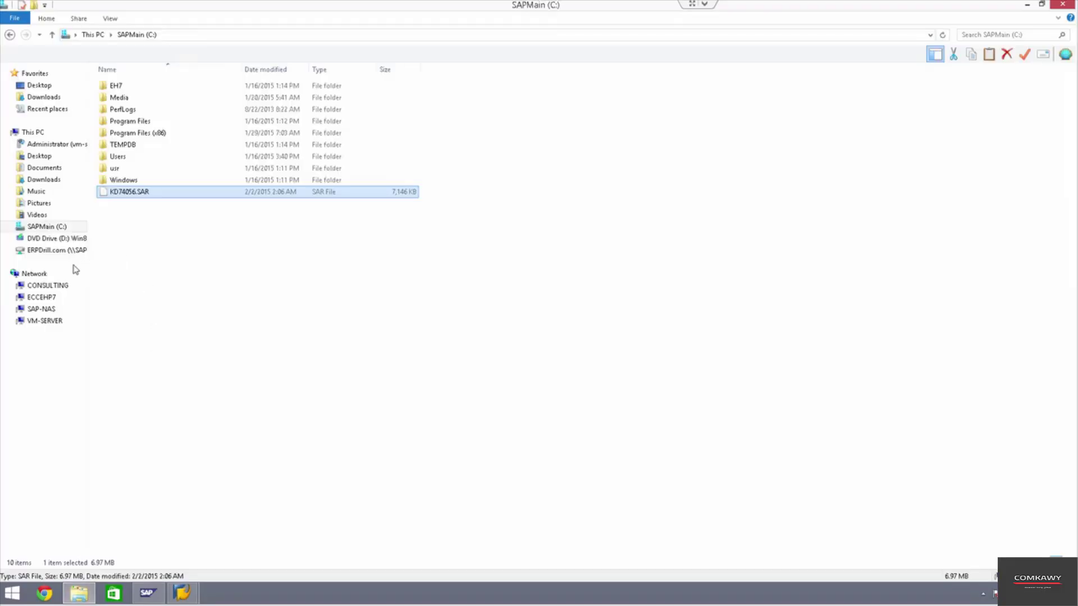
Step: Open C:\usr\sap\trans\tmp and refresh its listing to look for new import files
{"action": "left_click", "coordinate": [49, 226]}
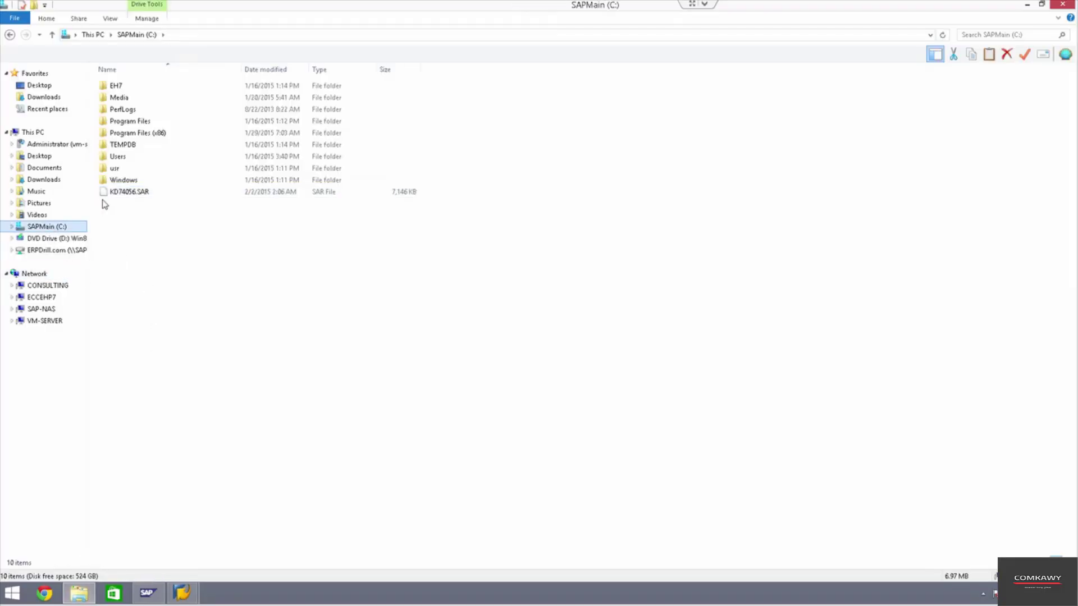
{"action": "double_click", "coordinate": [117, 171]}
{"action": "double_click", "coordinate": [124, 88]}
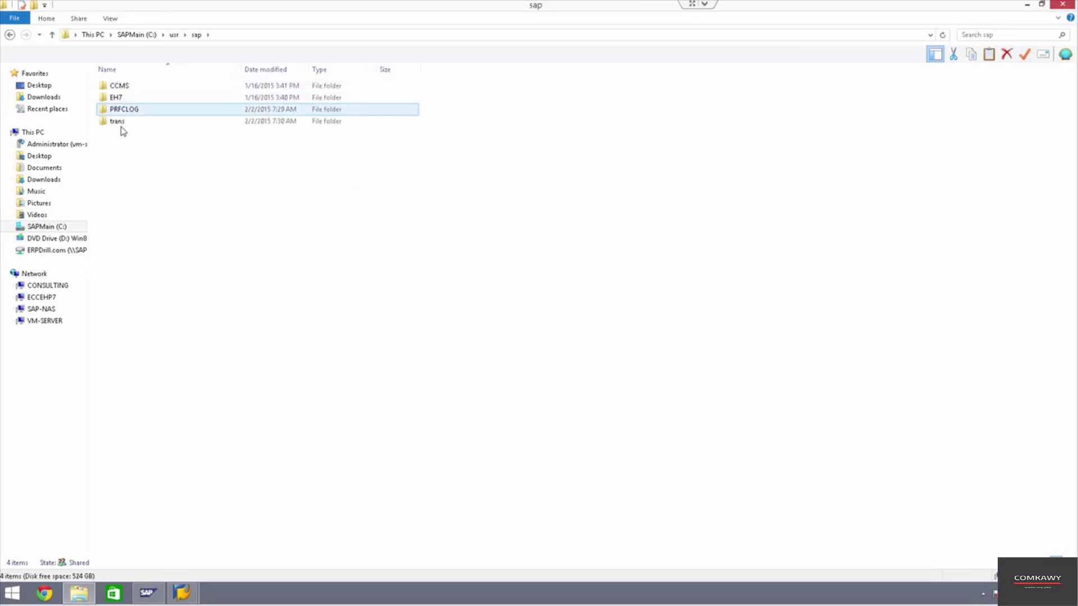
{"action": "left_click", "coordinate": [122, 125]}
{"action": "double_click", "coordinate": [123, 126]}
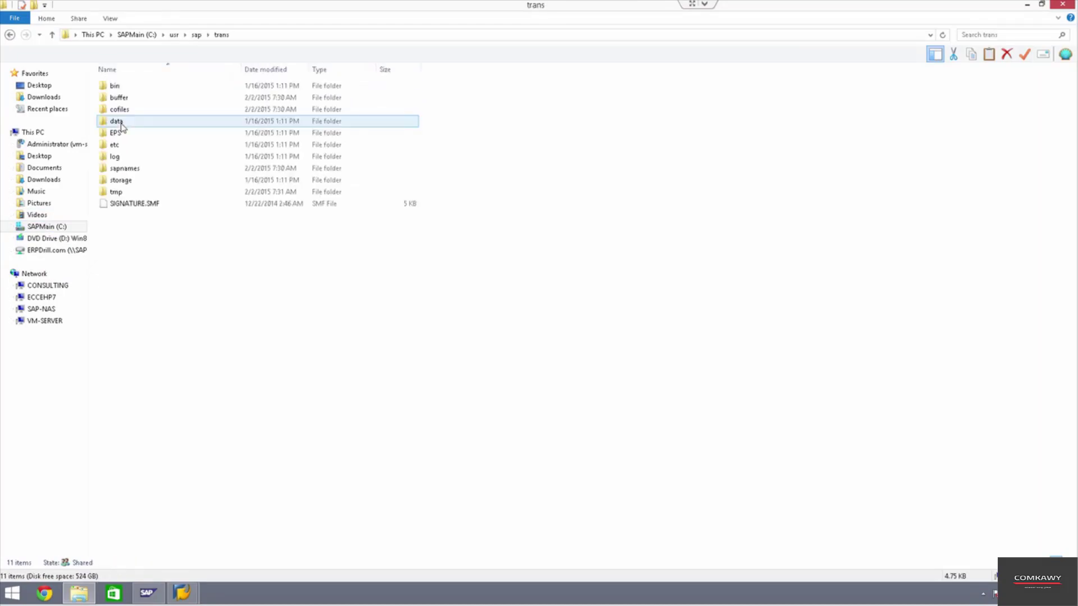
{"action": "double_click", "coordinate": [120, 192]}
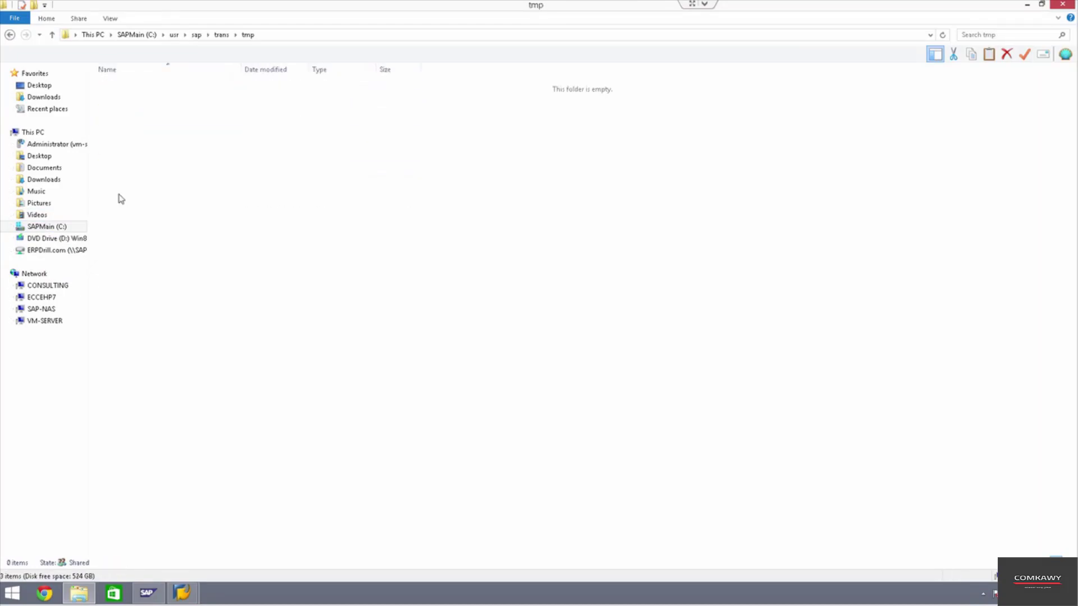
{"action": "right_click", "coordinate": [281, 191]}
{"action": "left_click", "coordinate": [316, 236]}
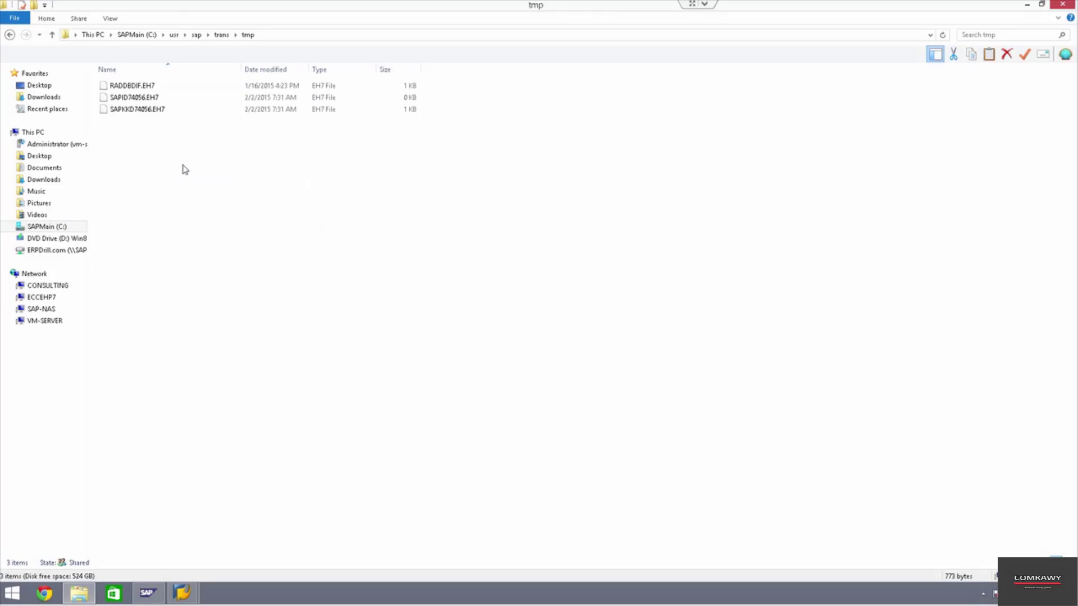
Step: Refresh the trans\log folder listing, then go back to the tmp folder
{"action": "left_click", "coordinate": [221, 34]}
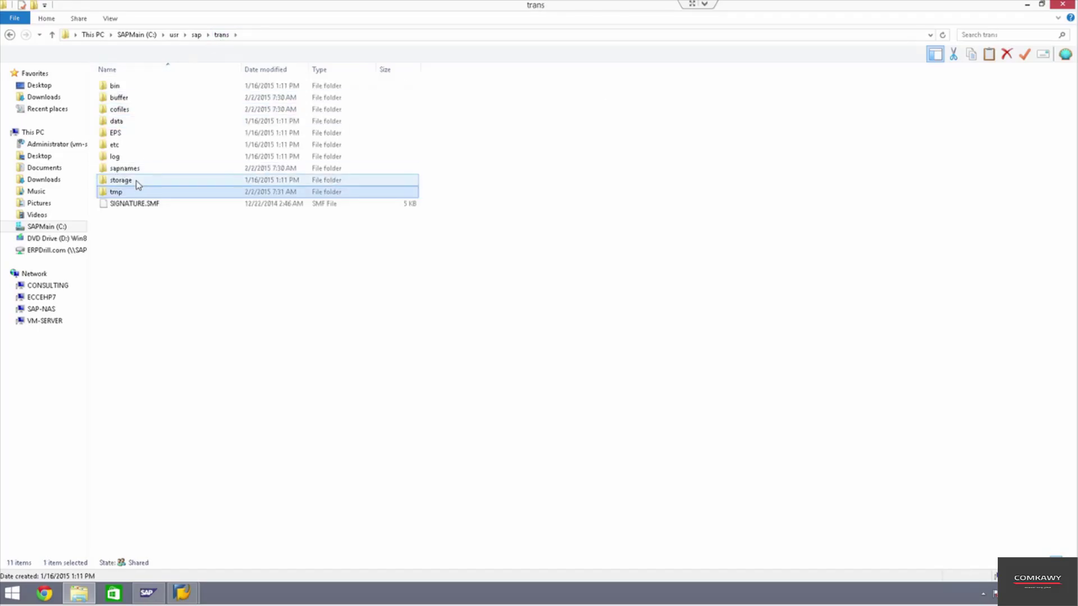
{"action": "double_click", "coordinate": [118, 156]}
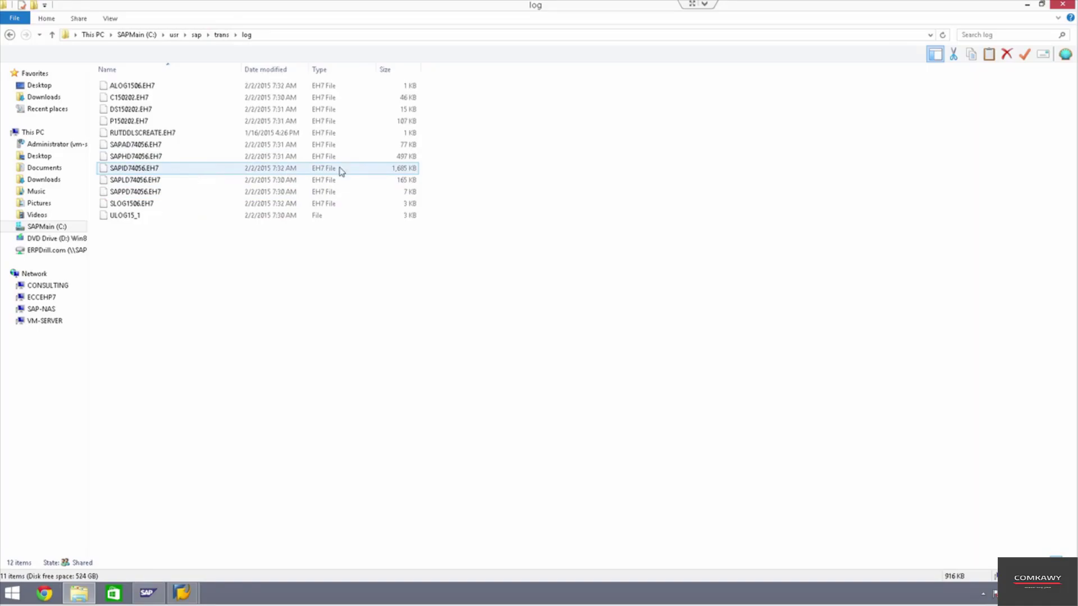
{"action": "right_click", "coordinate": [311, 270]}
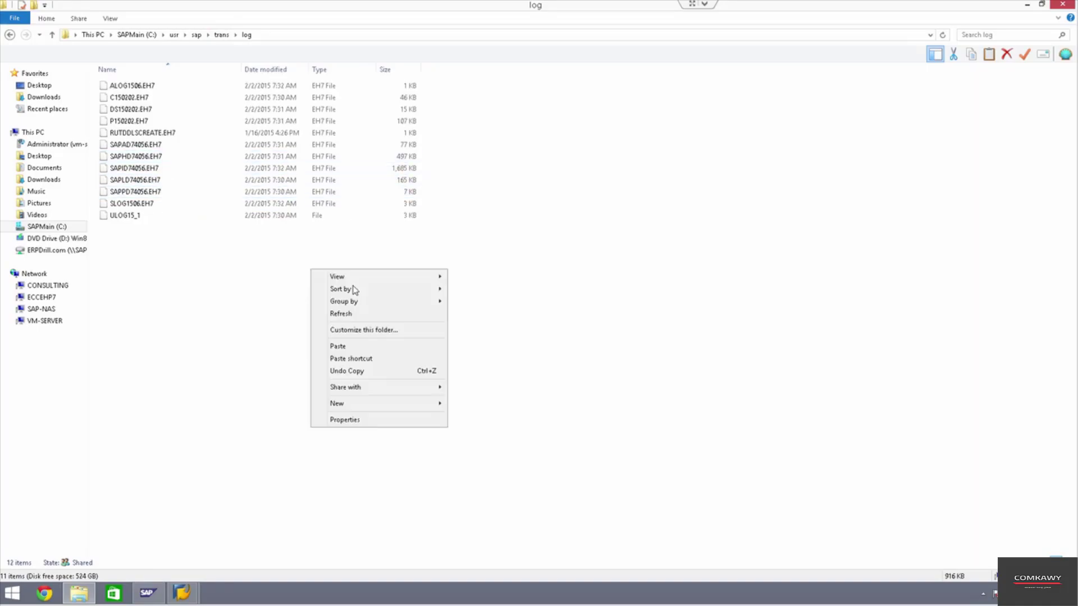
{"action": "left_click", "coordinate": [373, 315]}
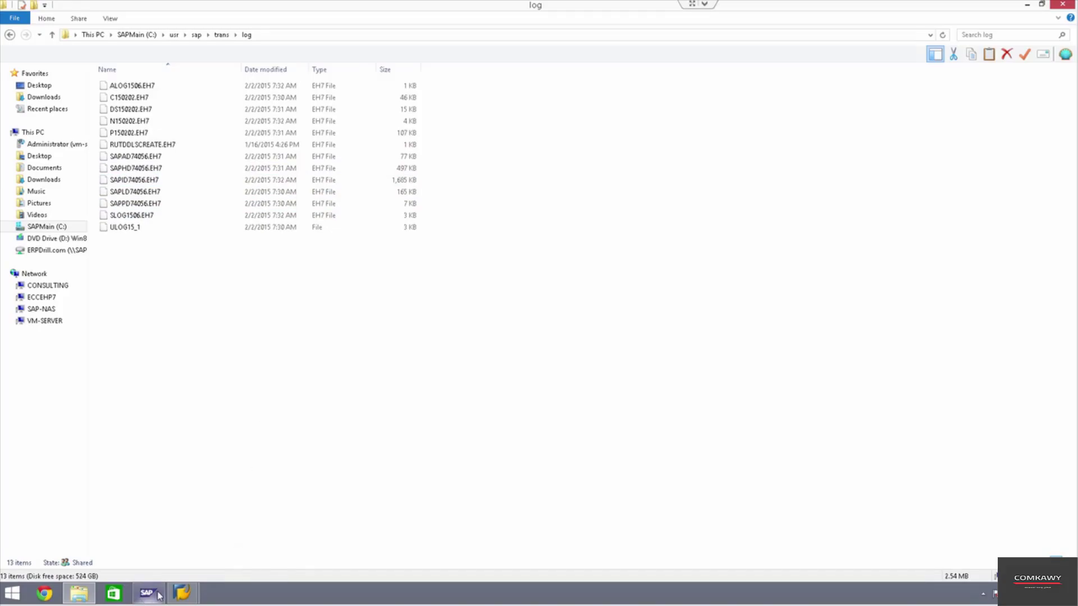
{"action": "mouse_move", "coordinate": [159, 596]}
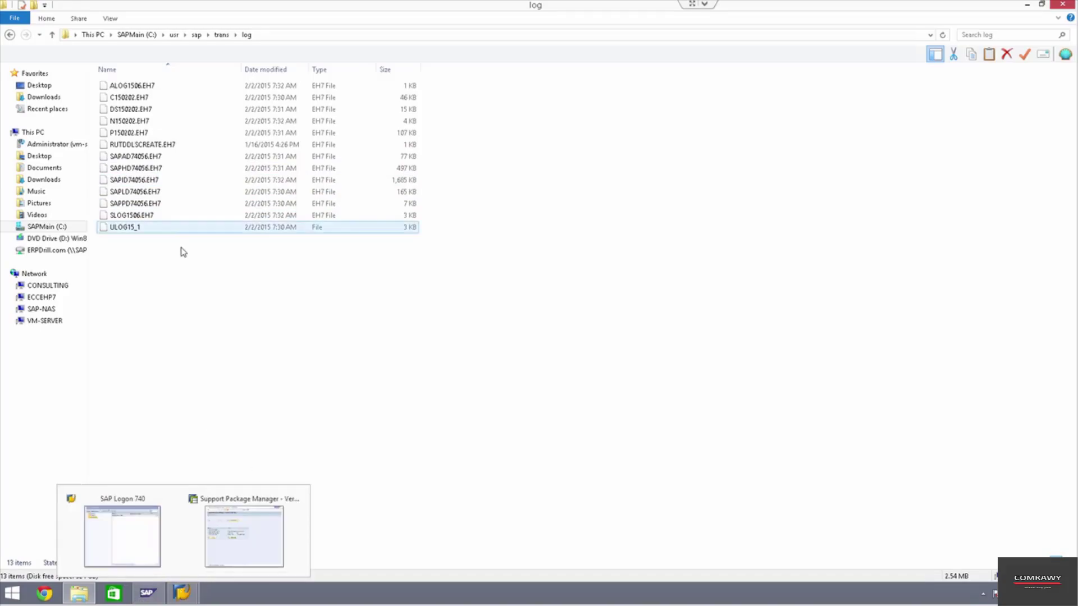
{"action": "left_click", "coordinate": [222, 35]}
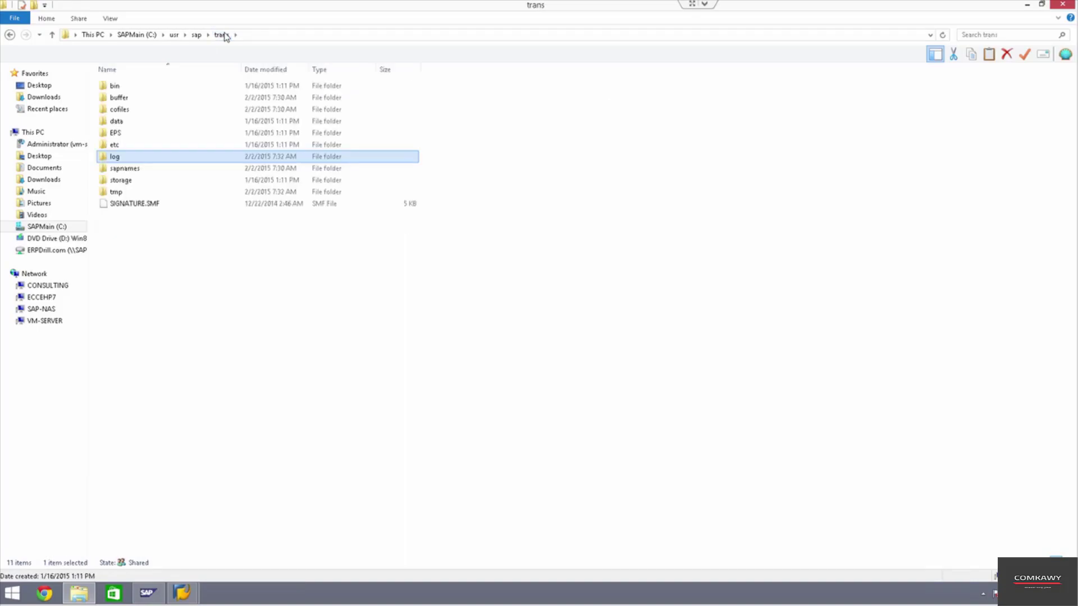
{"action": "double_click", "coordinate": [141, 194]}
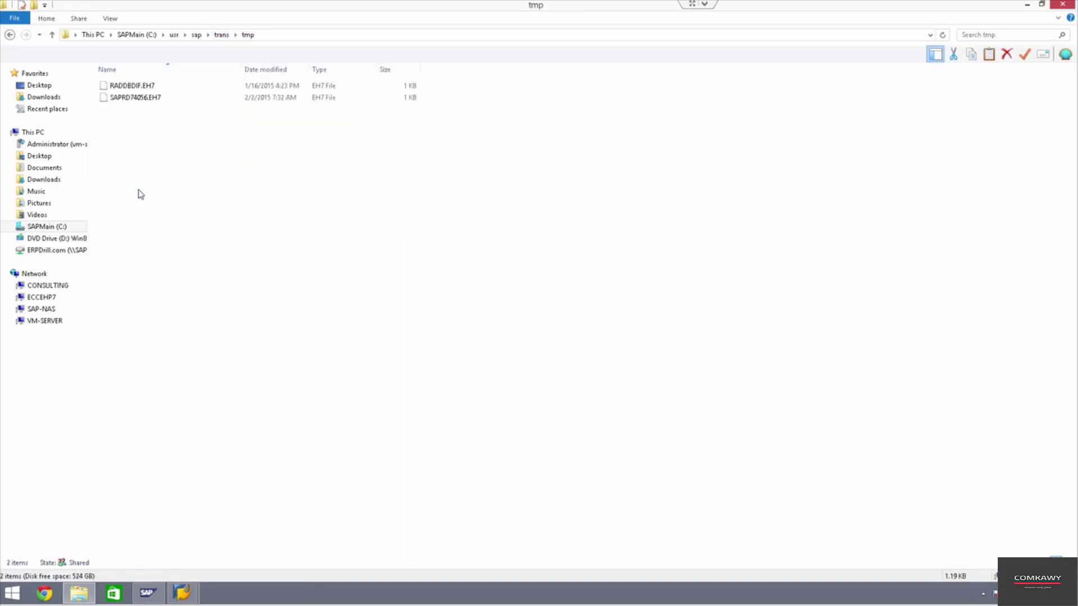
{"action": "right_click", "coordinate": [239, 157]}
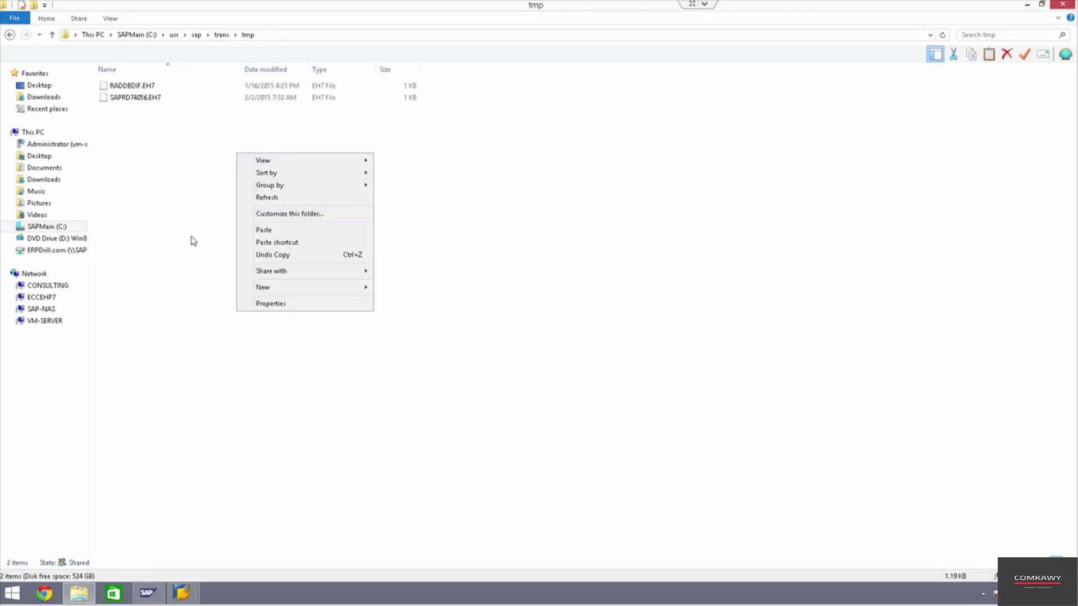
{"action": "left_click", "coordinate": [172, 242]}
Step: Check Support Package Manager, reopen the trans\log folder, then return to the SPAM window
{"action": "left_click", "coordinate": [182, 593]}
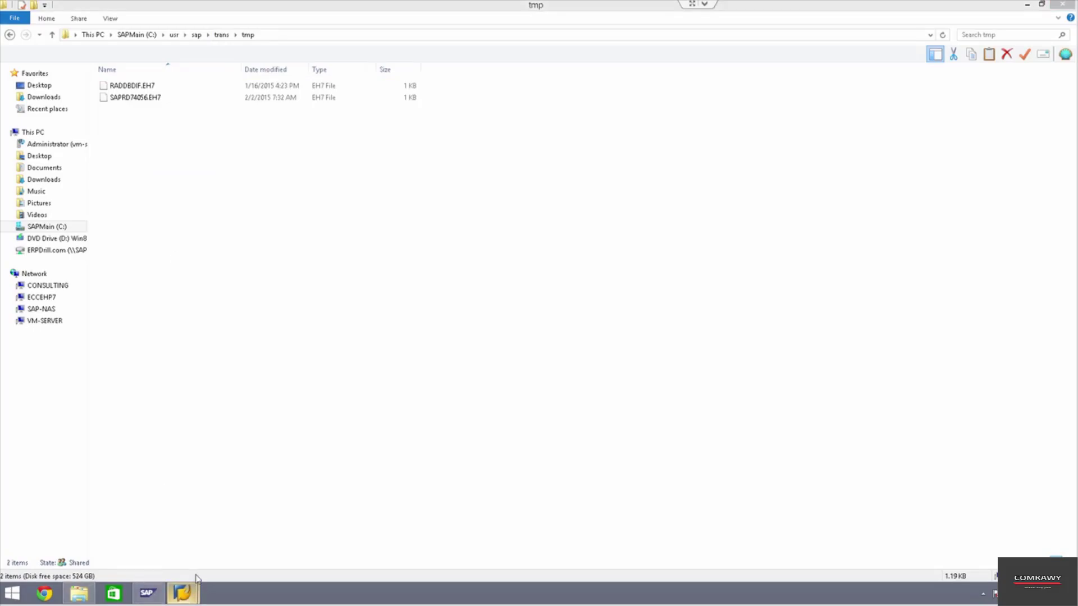
{"action": "left_click", "coordinate": [217, 542]}
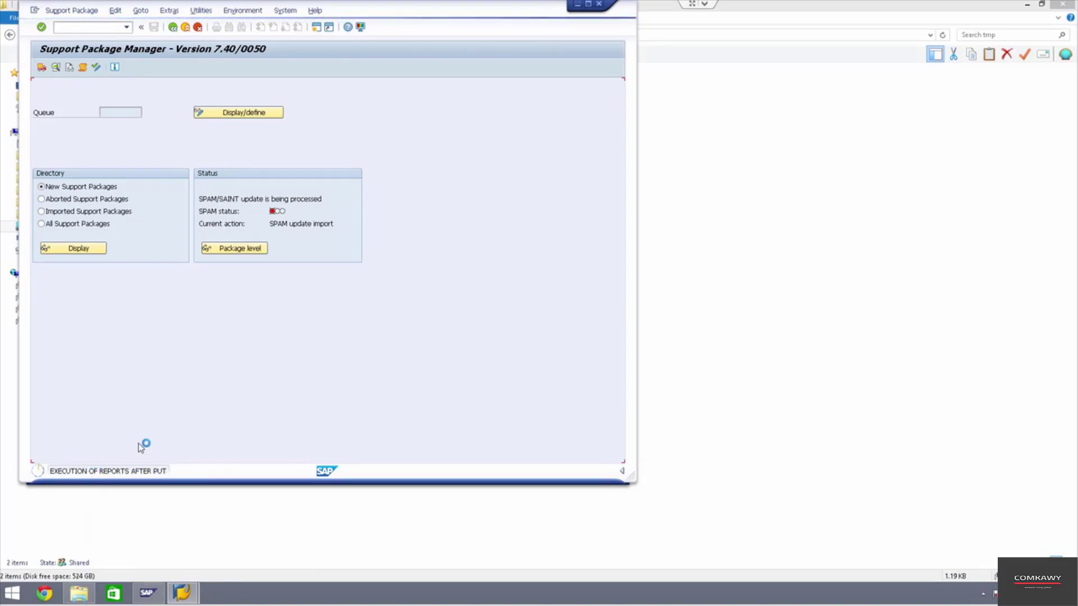
{"action": "left_click", "coordinate": [218, 511]}
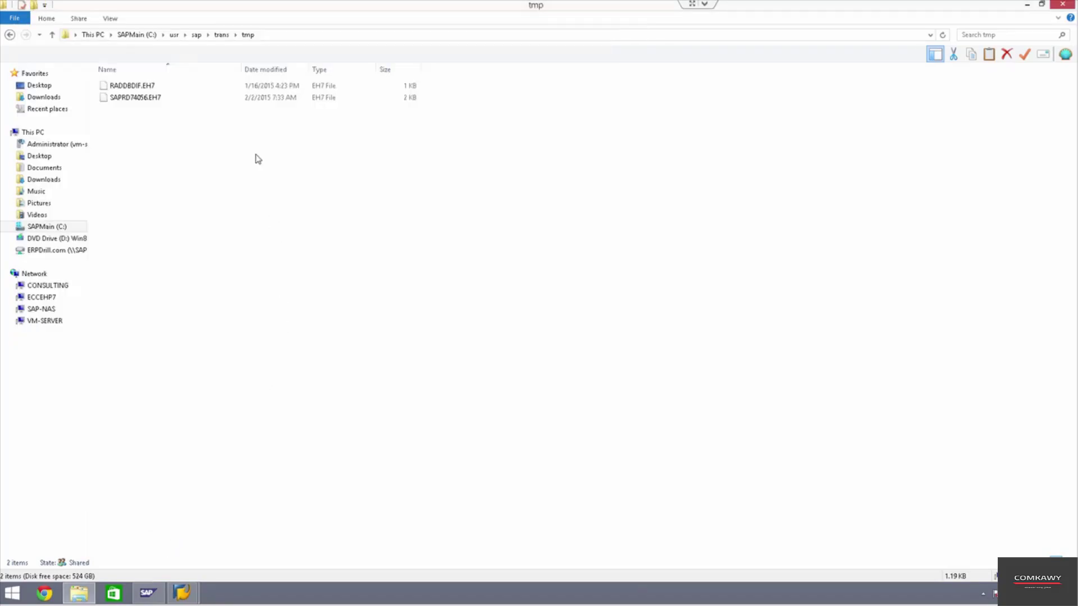
{"action": "left_click", "coordinate": [223, 36]}
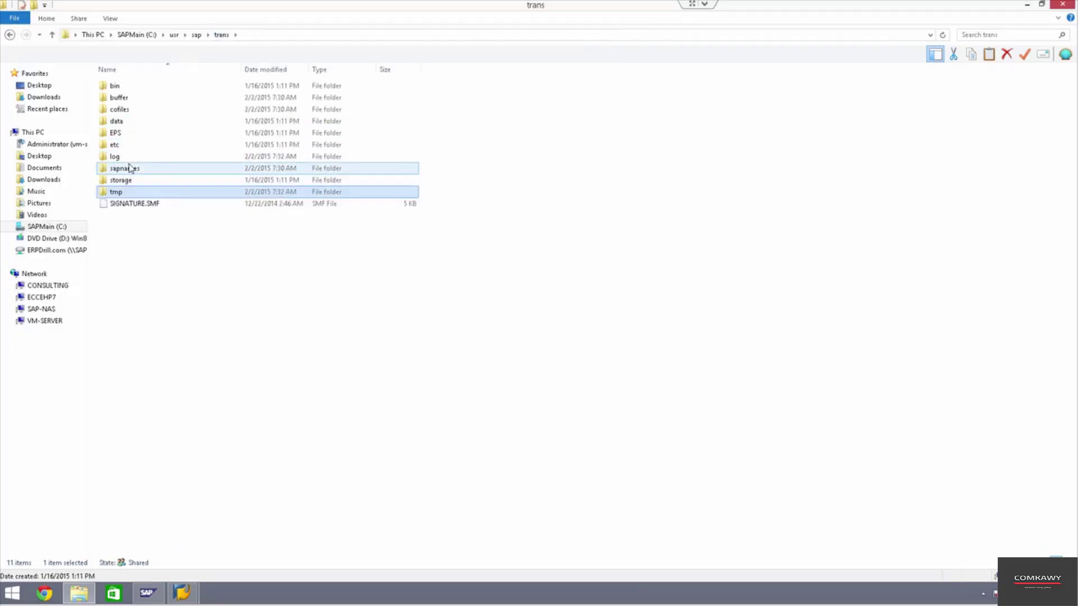
{"action": "double_click", "coordinate": [130, 161]}
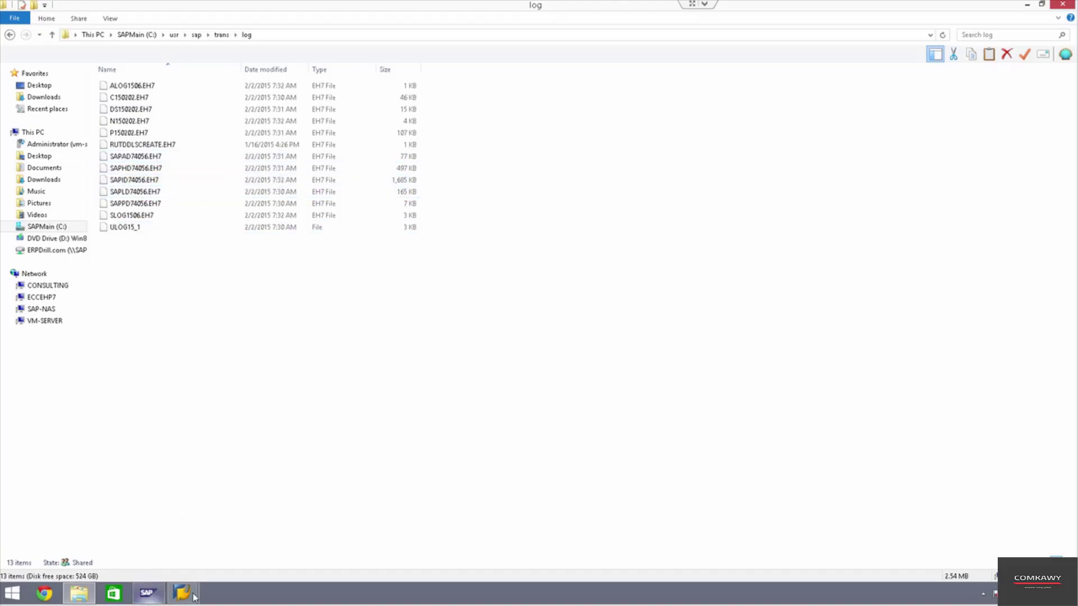
{"action": "mouse_move", "coordinate": [184, 599]}
{"action": "left_click", "coordinate": [225, 543]}
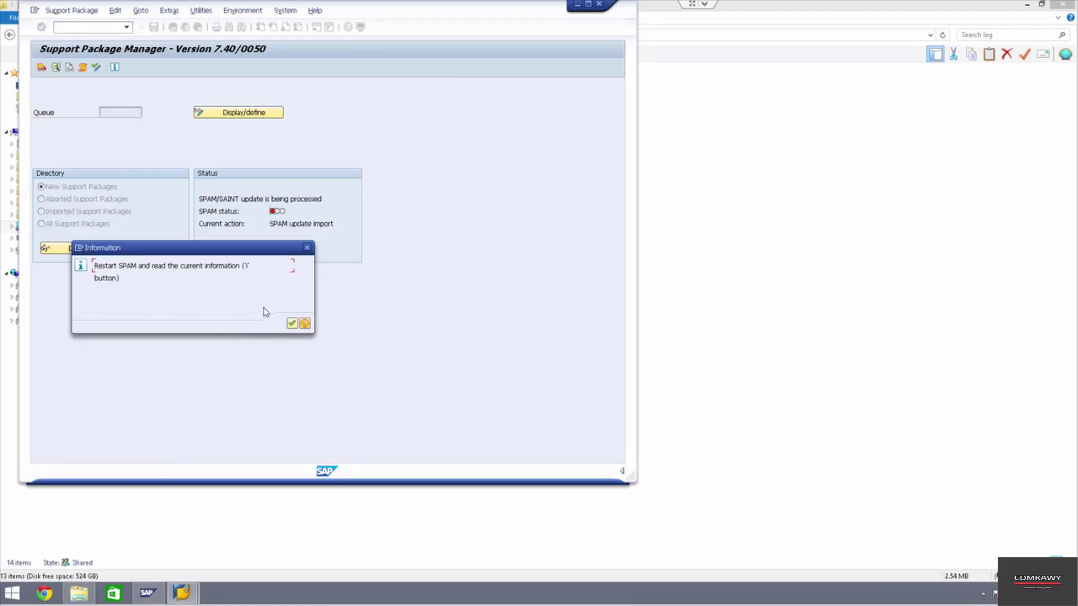
Step: Acknowledge the restart message, rerun /nspam to verify version 7.40/0056, then exit to SAP Easy Access
{"action": "left_click", "coordinate": [292, 324]}
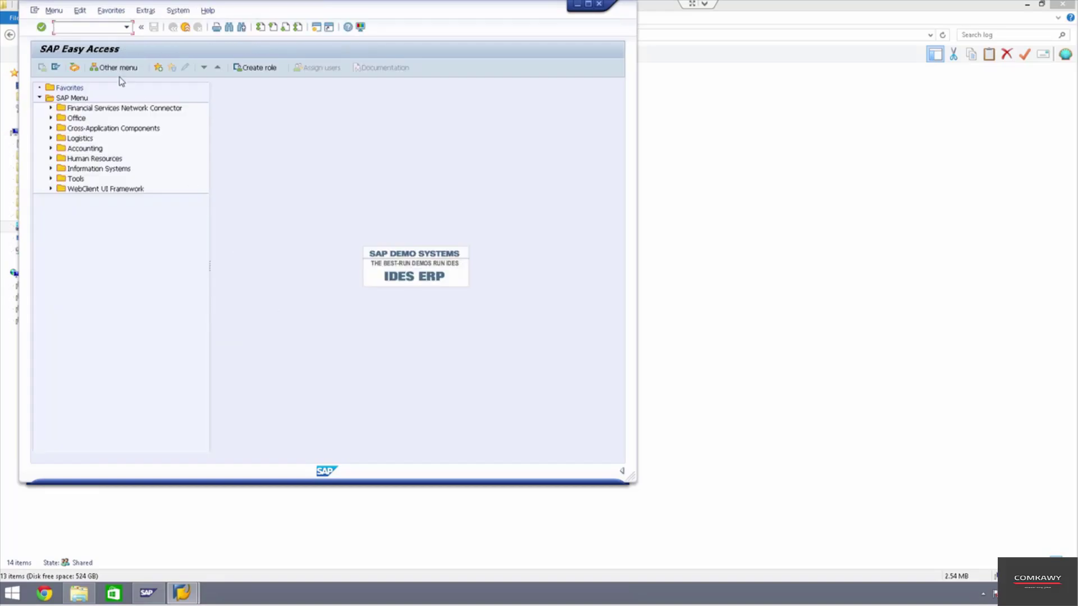
{"action": "left_click", "coordinate": [98, 33]}
{"action": "type", "text": "/nspam"}
{"action": "key", "text": "Return"}
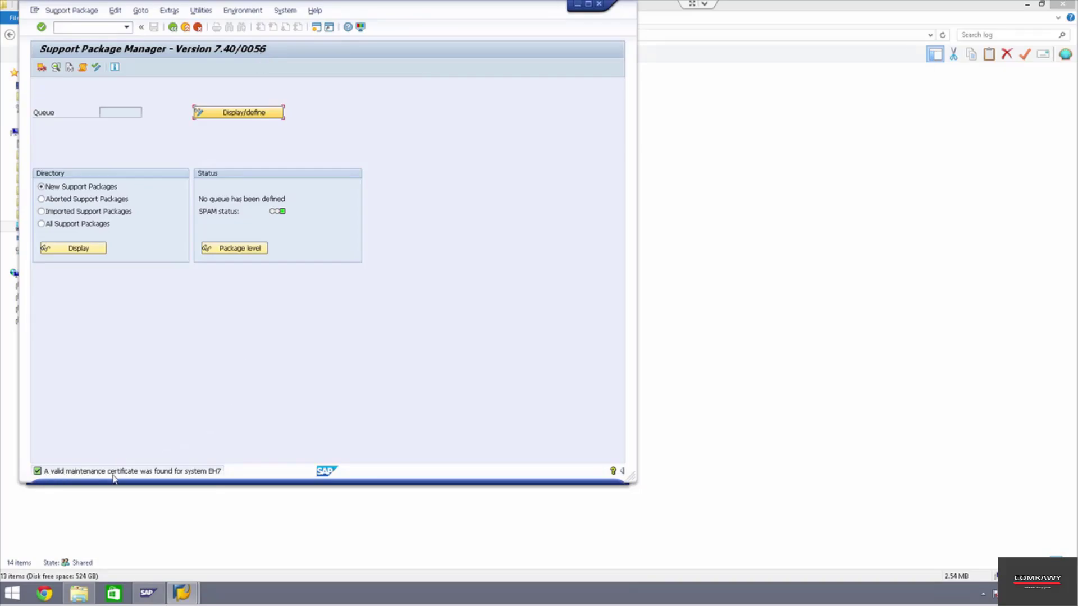
{"action": "left_click", "coordinate": [197, 27]}
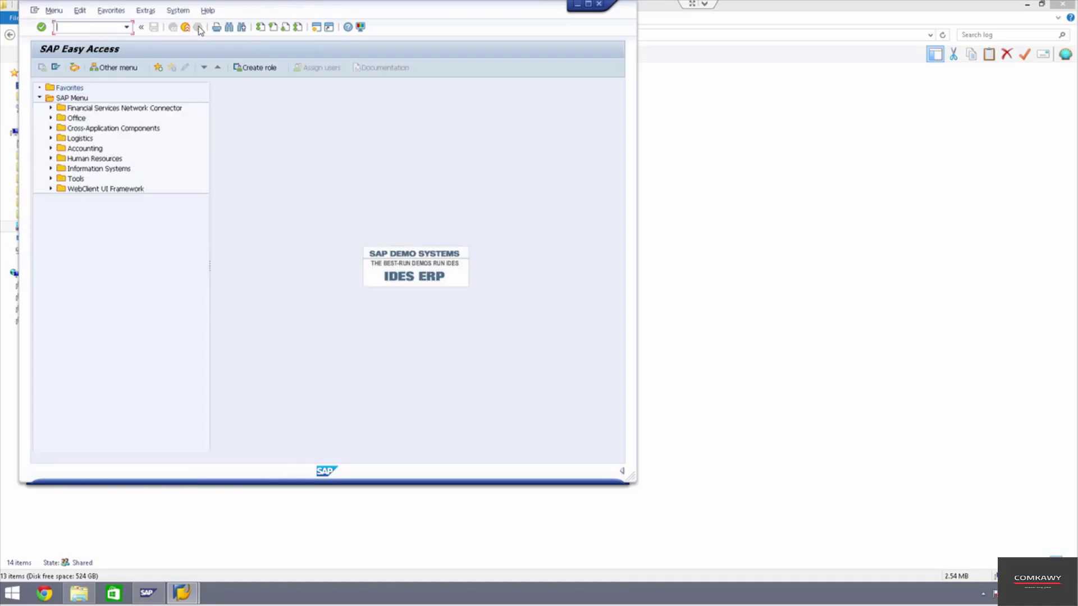
{"action": "left_click", "coordinate": [12, 599]}
{"action": "type", "text": "cmd"}
{"action": "key", "text": "Return"}
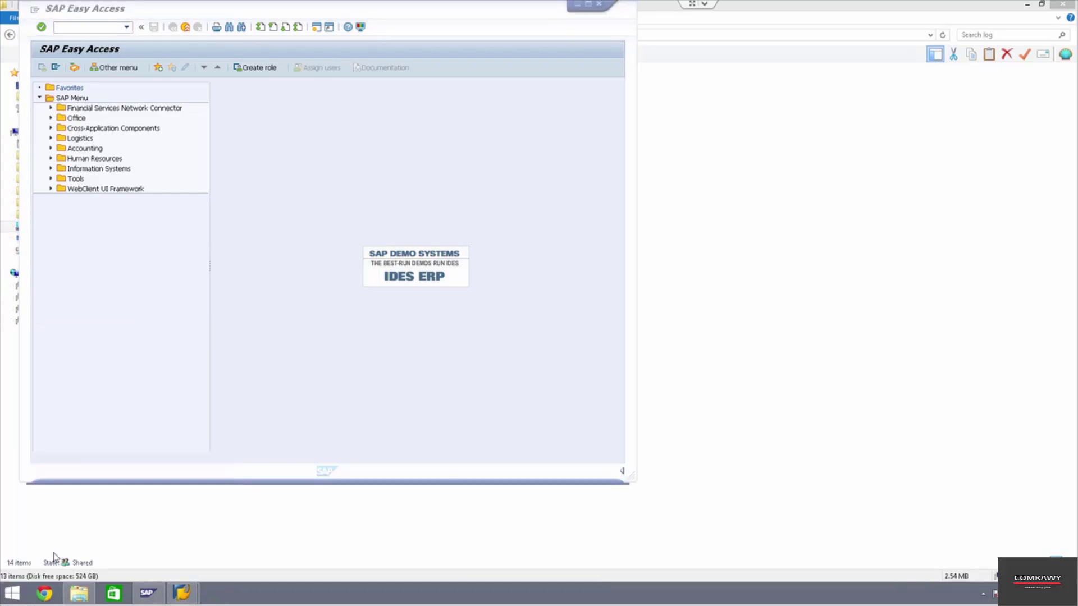
{"action": "type", "text": "spacar"}
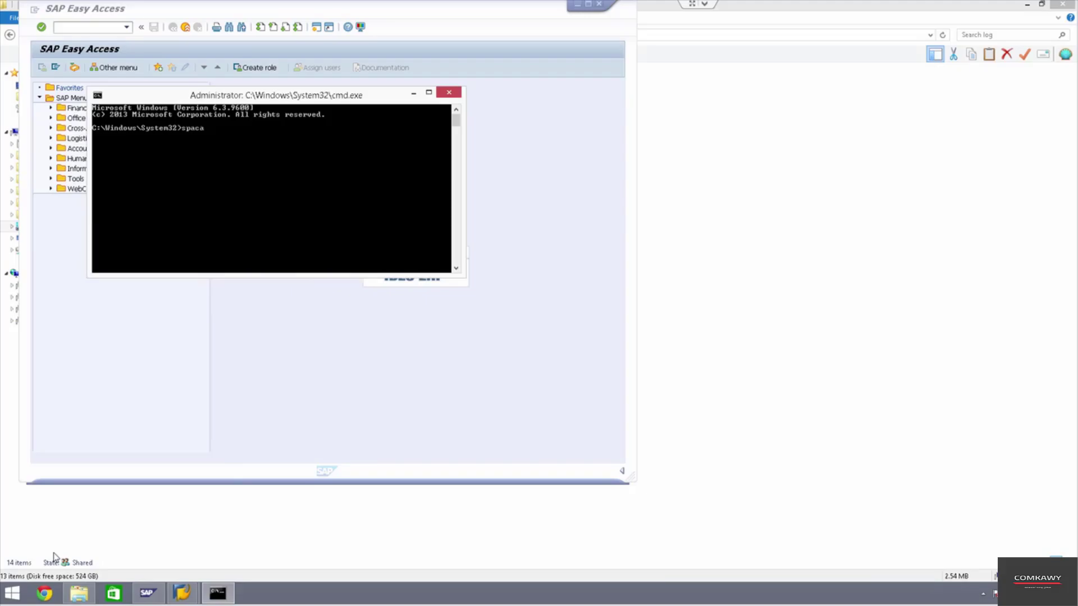
{"action": "key", "text": "Return"}
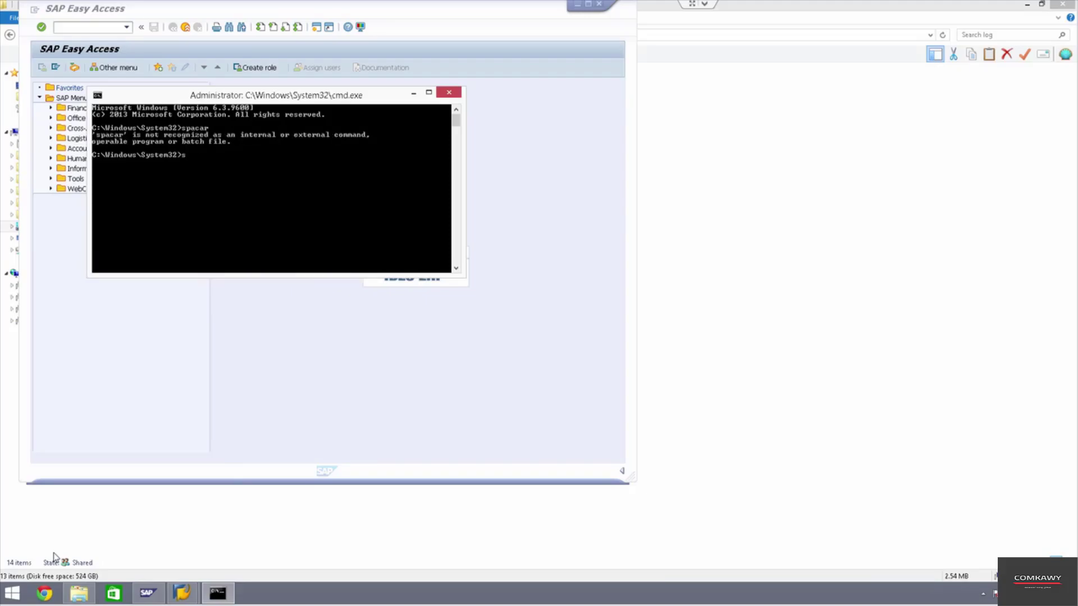
{"action": "type", "text": "sapcar"}
{"action": "key", "text": "Return"}
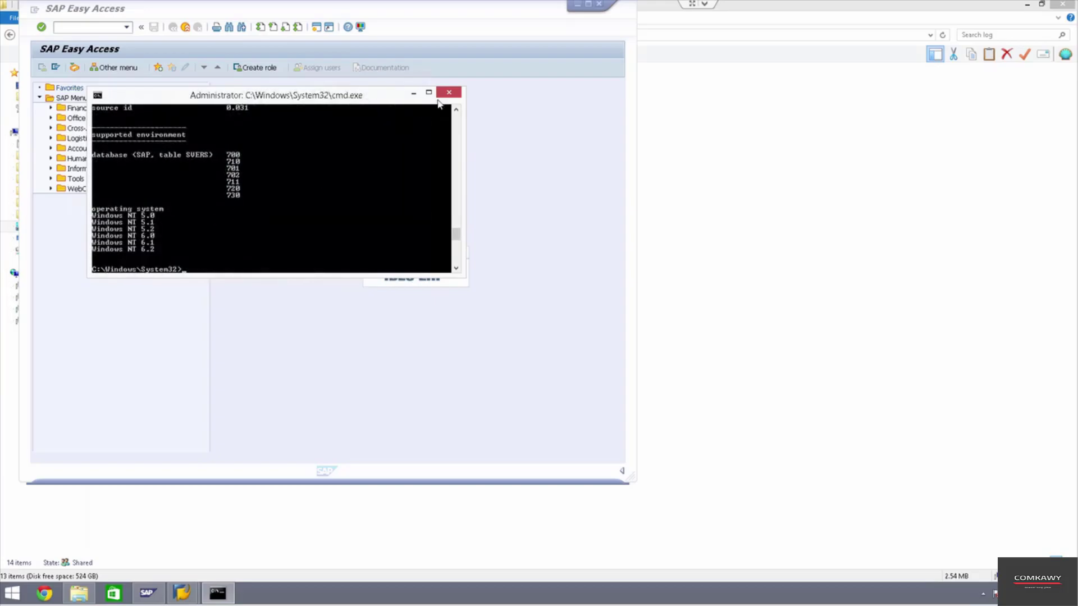
{"action": "left_click", "coordinate": [450, 91]}
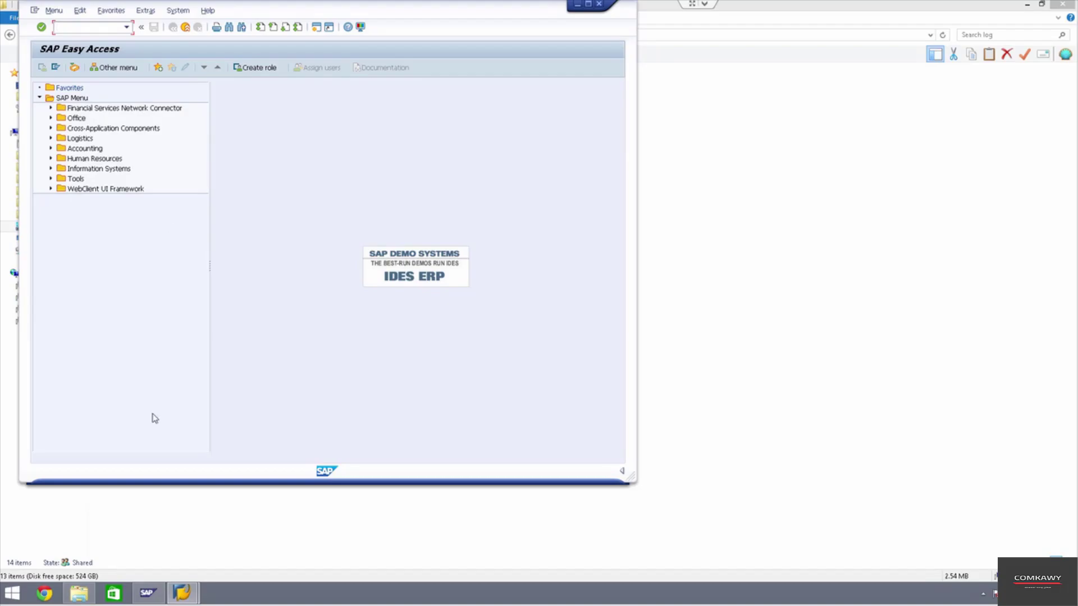
Step: Minimise the Explorer log folder window from its taskbar button
{"action": "left_click", "coordinate": [80, 598]}
{"action": "left_click", "coordinate": [79, 598]}
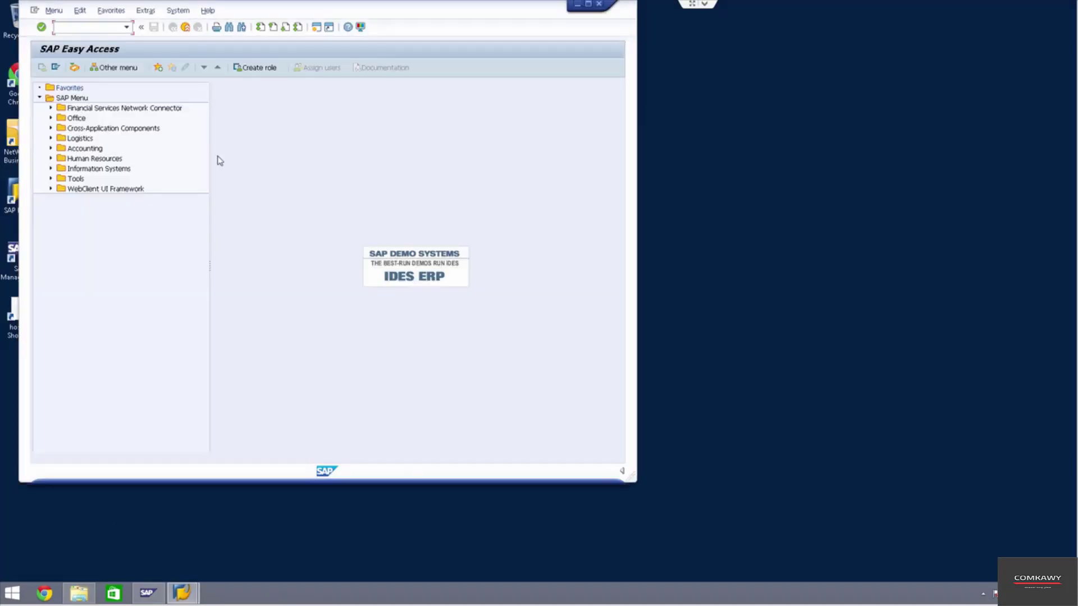